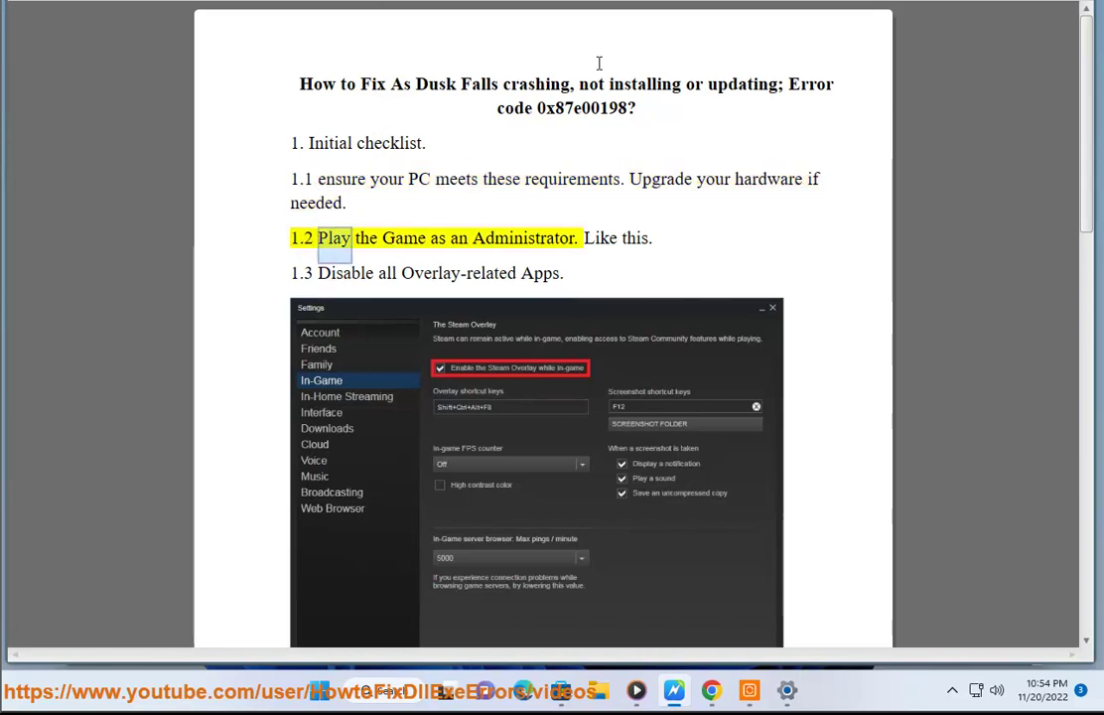
Switch to Chrome and search Google for "as dusk falls system requirements"
{"action": "left_click_drag", "start_coordinate": [499, 87], "coordinate": [374, 91]}
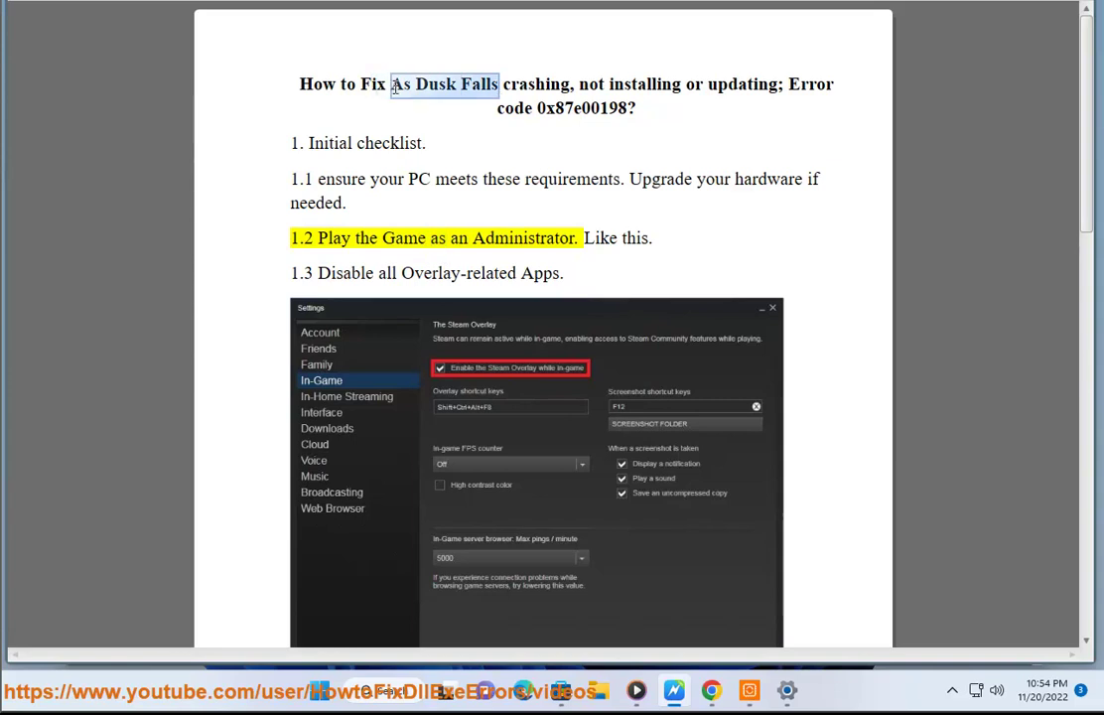
{"action": "left_click", "coordinate": [715, 689]}
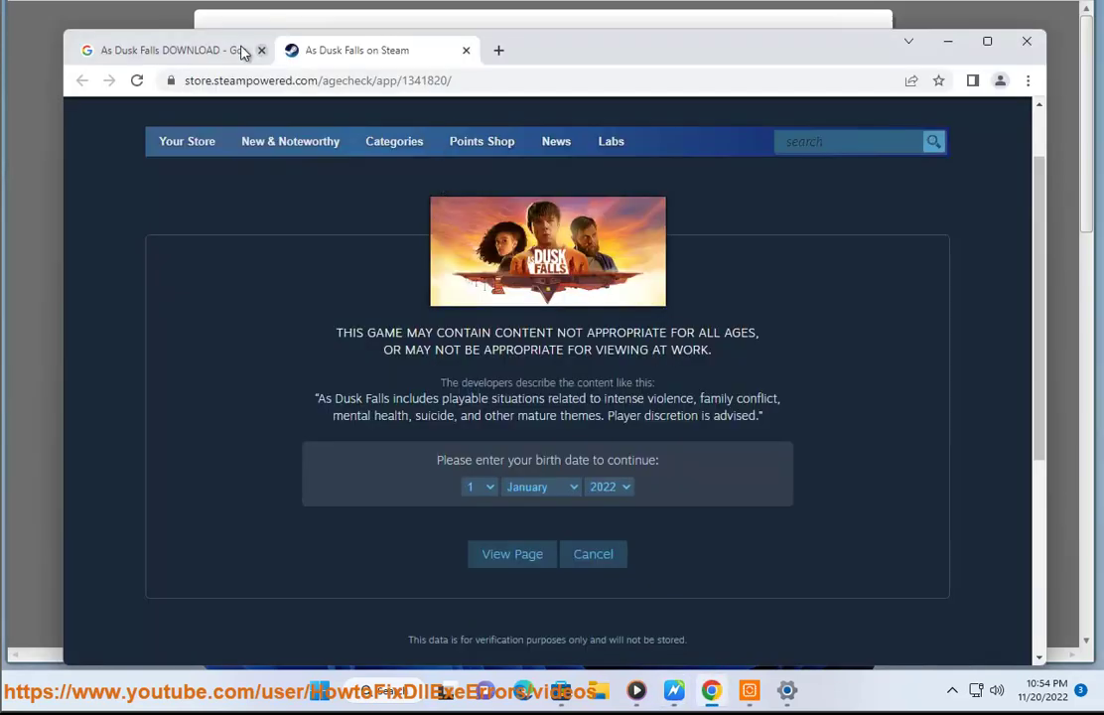
{"action": "left_click", "coordinate": [174, 50]}
{"action": "double_click", "coordinate": [361, 137]}
{"action": "type", "text": "SY"}
{"action": "left_click", "coordinate": [388, 177]}
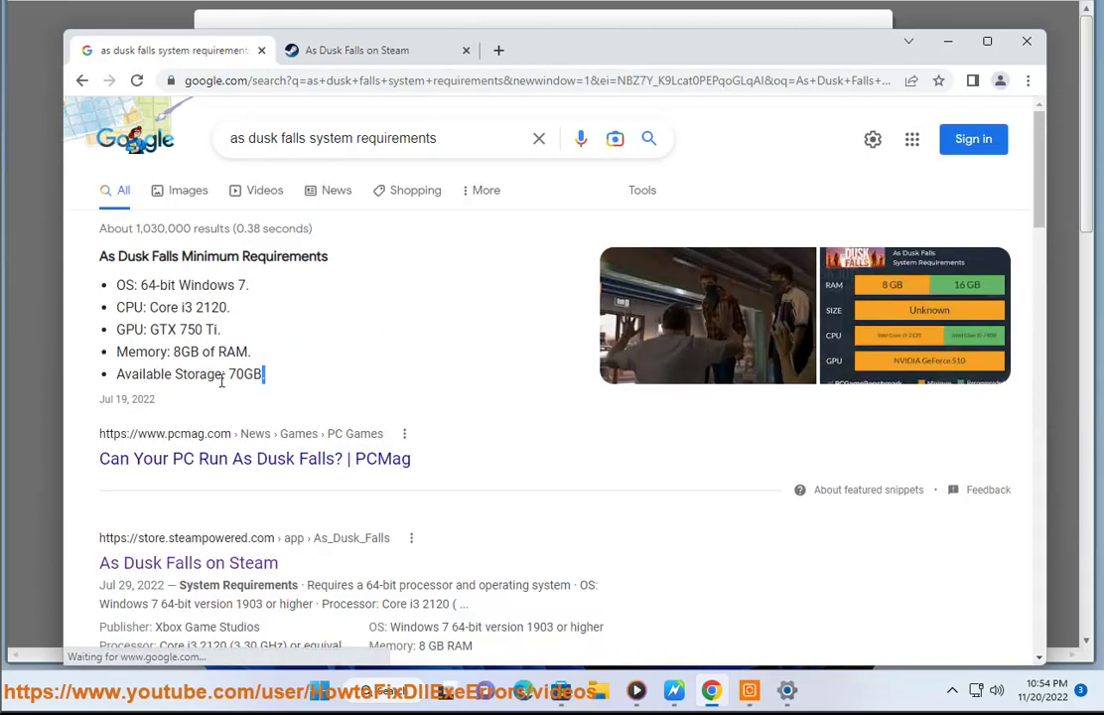
Examine the minimum requirements for As Dusk Falls in the search results, and minimize the browser
{"action": "left_click_drag", "start_coordinate": [281, 387], "coordinate": [116, 305]}
{"action": "left_click", "coordinate": [288, 377]}
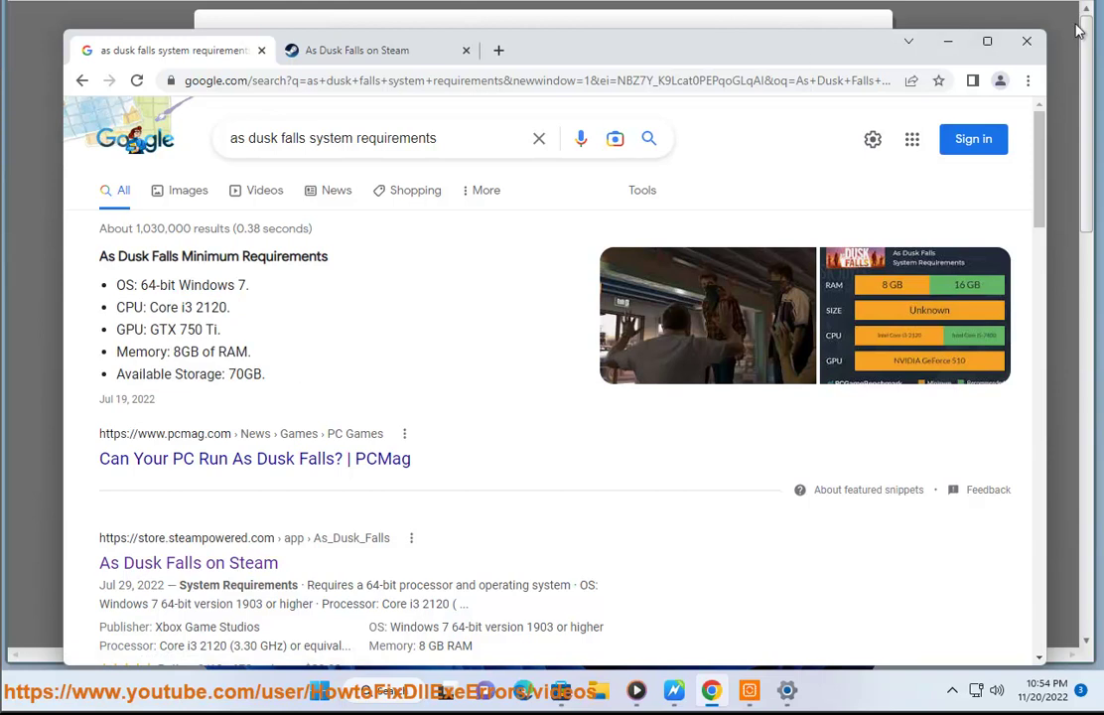
{"action": "left_click", "coordinate": [948, 41]}
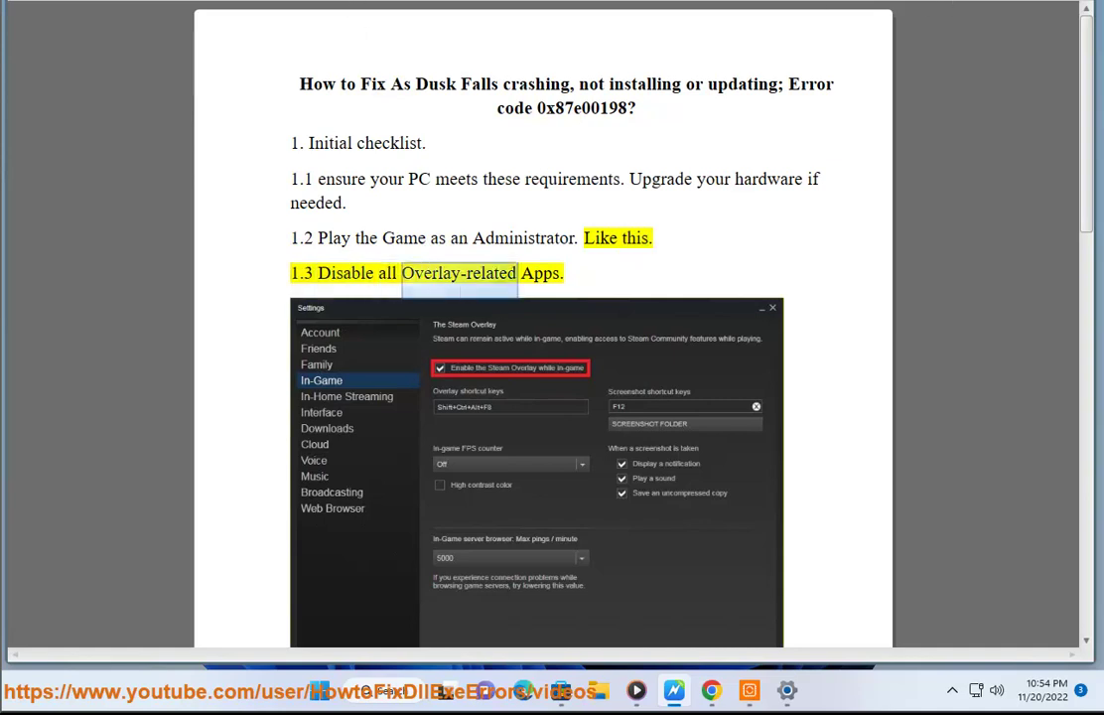
Try to run the Tower of Fantasy desktop shortcut as administrator, dismiss the User Account Control prompt and return to the guide document
{"action": "left_click", "coordinate": [948, 4]}
{"action": "left_click", "coordinate": [919, 32]}
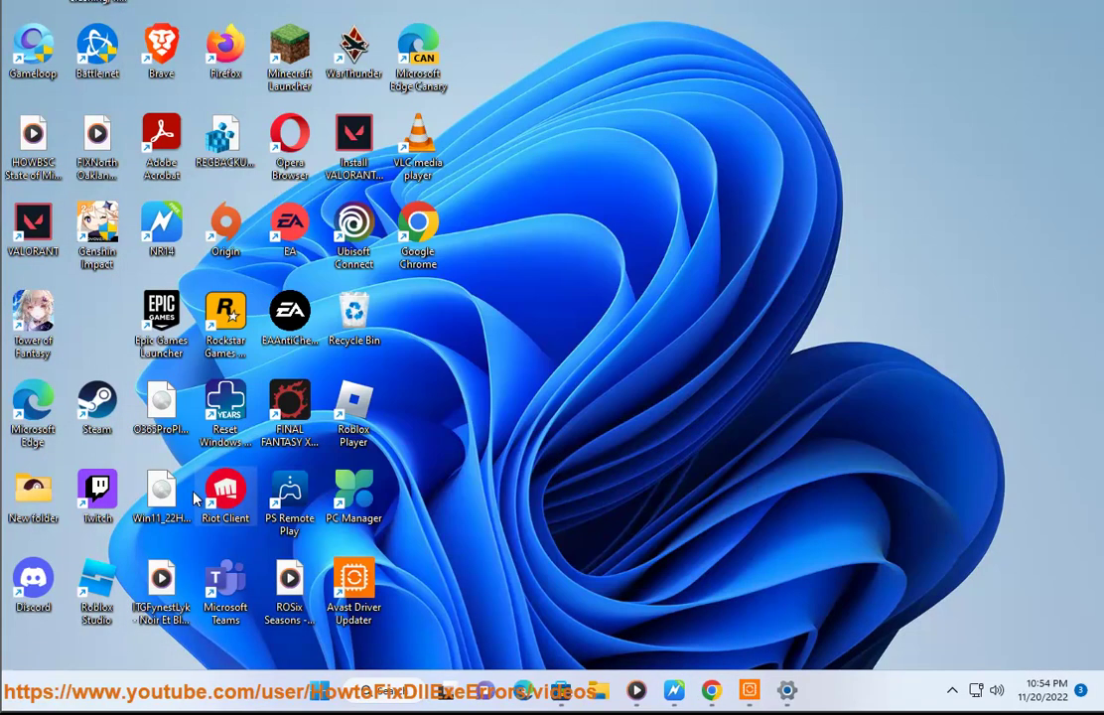
{"action": "right_click", "coordinate": [40, 305]}
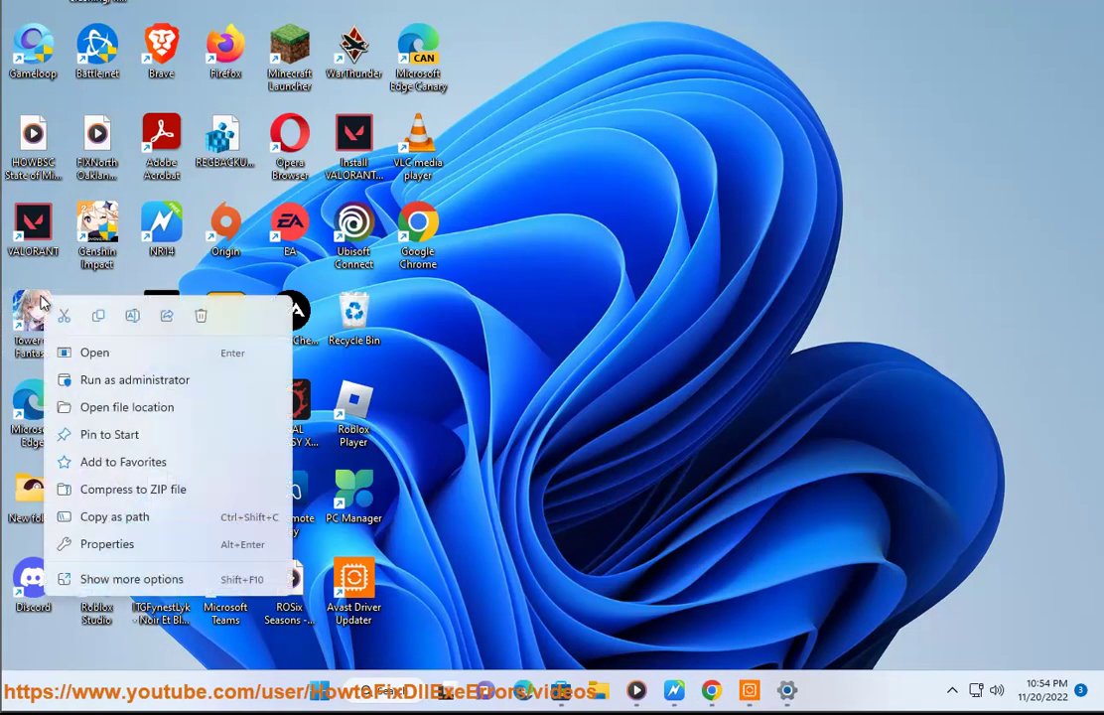
{"action": "left_click", "coordinate": [134, 379]}
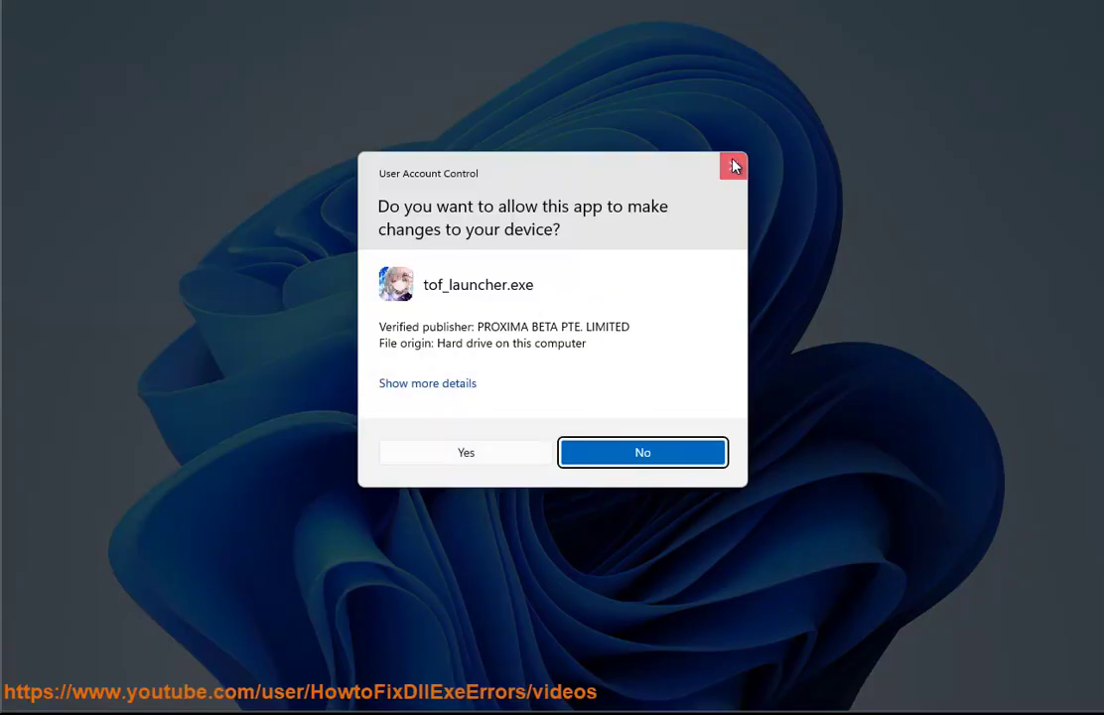
{"action": "left_click", "coordinate": [735, 165]}
{"action": "left_click", "coordinate": [675, 690]}
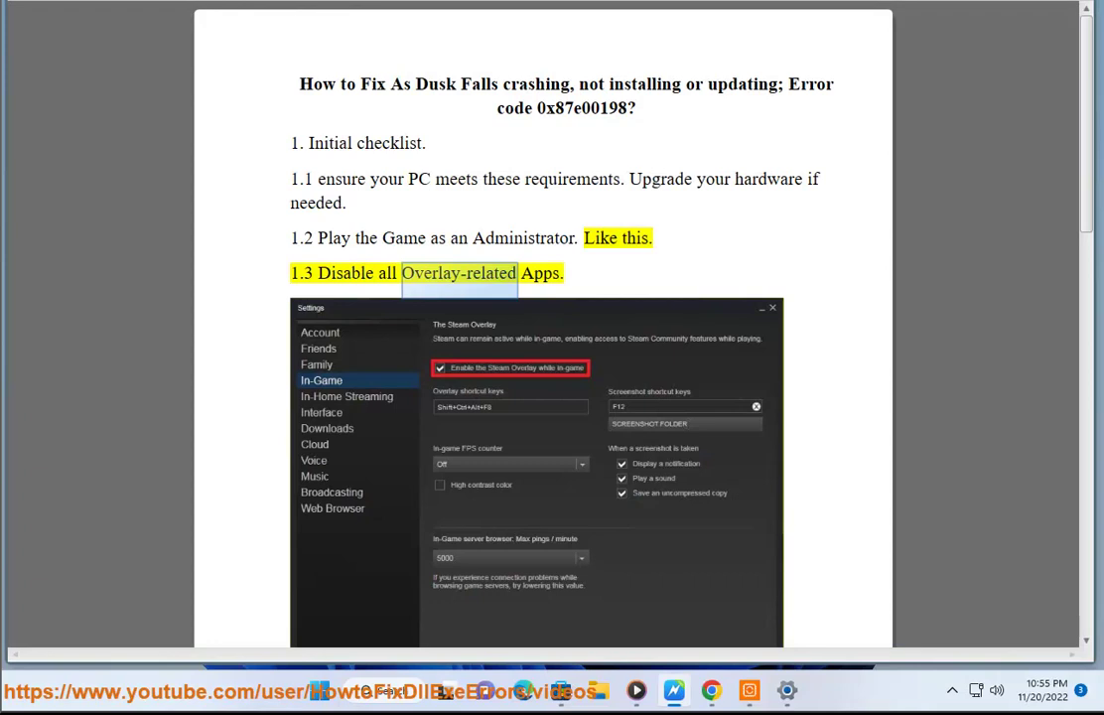
In Discord's Game Overlay settings, turn the in-game overlay off and back on, and close Discord
{"action": "scroll", "coordinate": [493, 121], "scroll_direction": "down", "scroll_amount": 1}
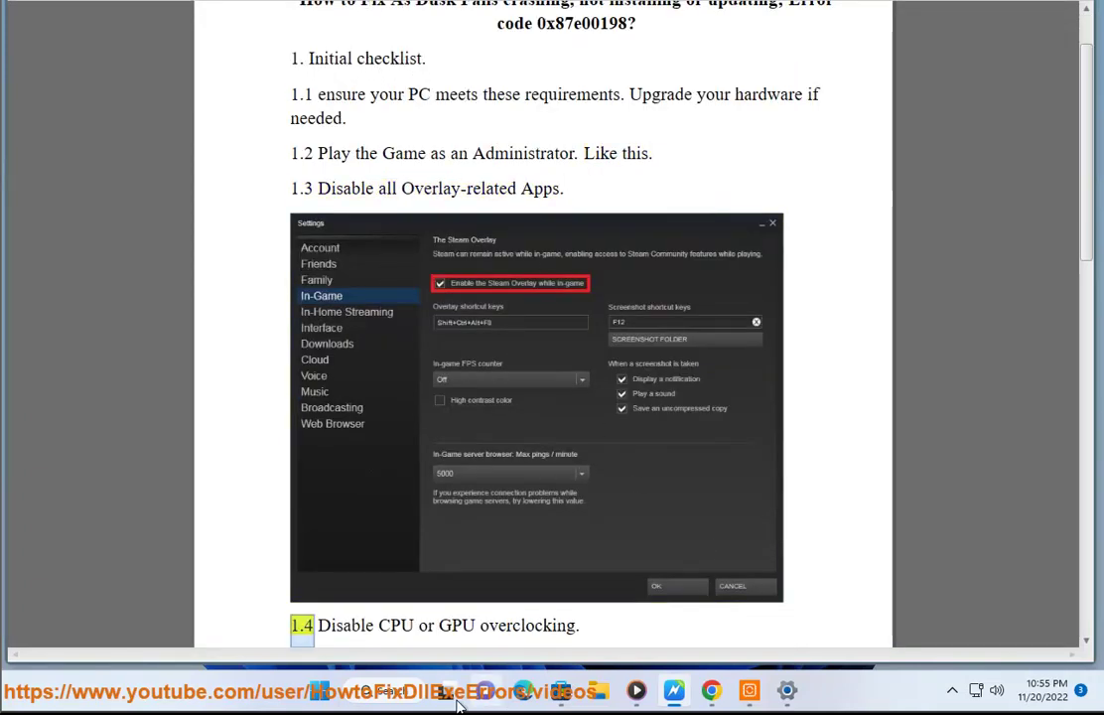
{"action": "left_click", "coordinate": [397, 690]}
{"action": "left_click", "coordinate": [343, 248]}
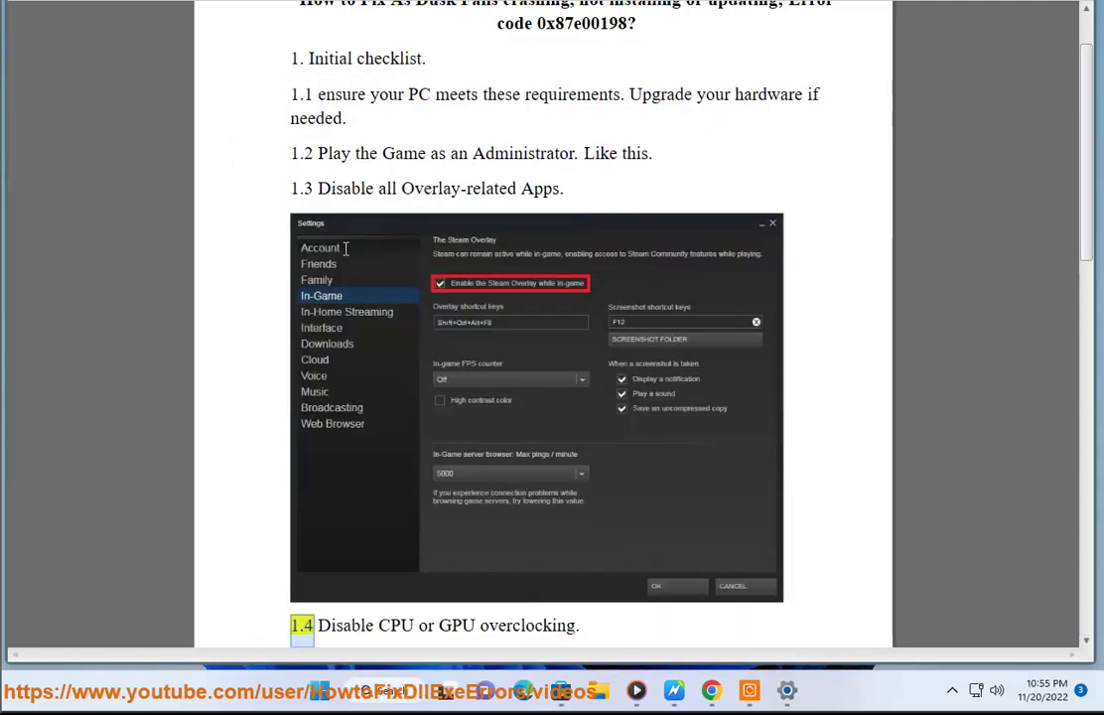
{"action": "left_click", "coordinate": [247, 589]}
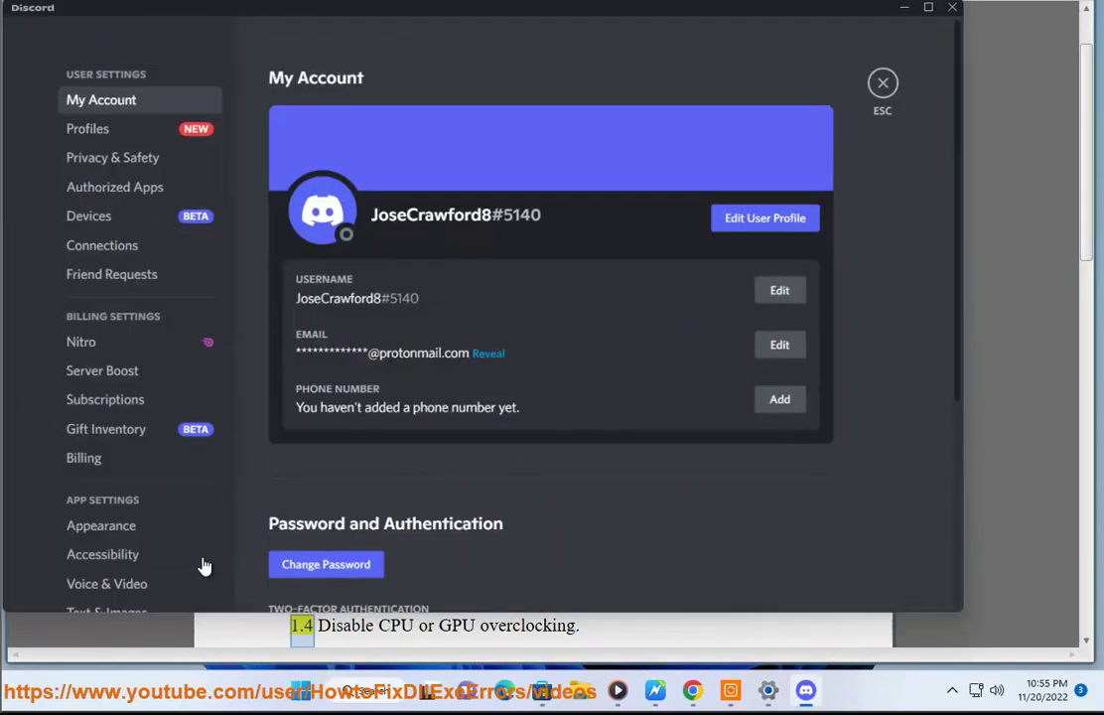
{"action": "scroll", "coordinate": [204, 566], "scroll_direction": "down", "scroll_amount": 5}
{"action": "left_click", "coordinate": [139, 579]}
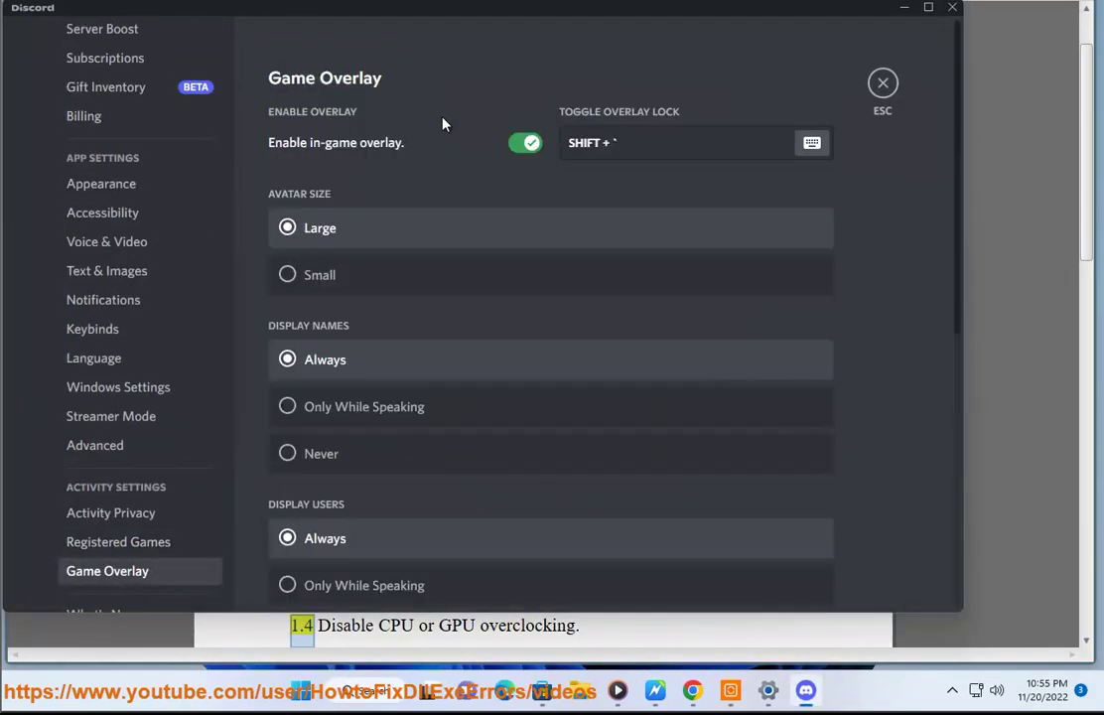
{"action": "left_click", "coordinate": [521, 149]}
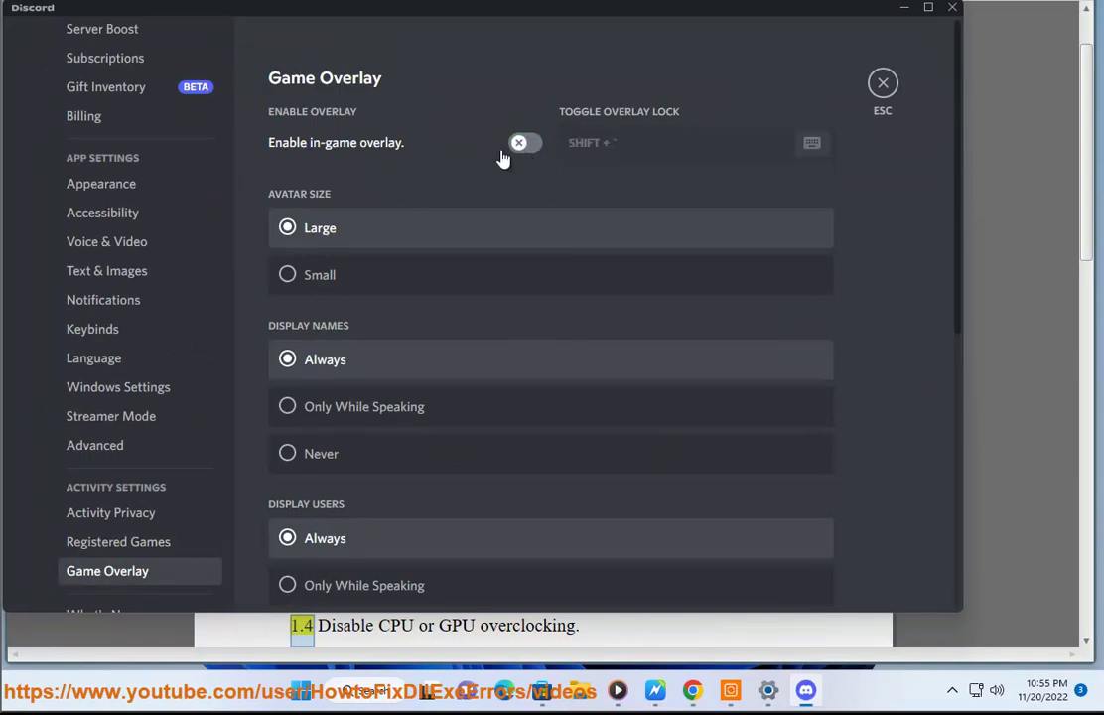
{"action": "left_click", "coordinate": [530, 151]}
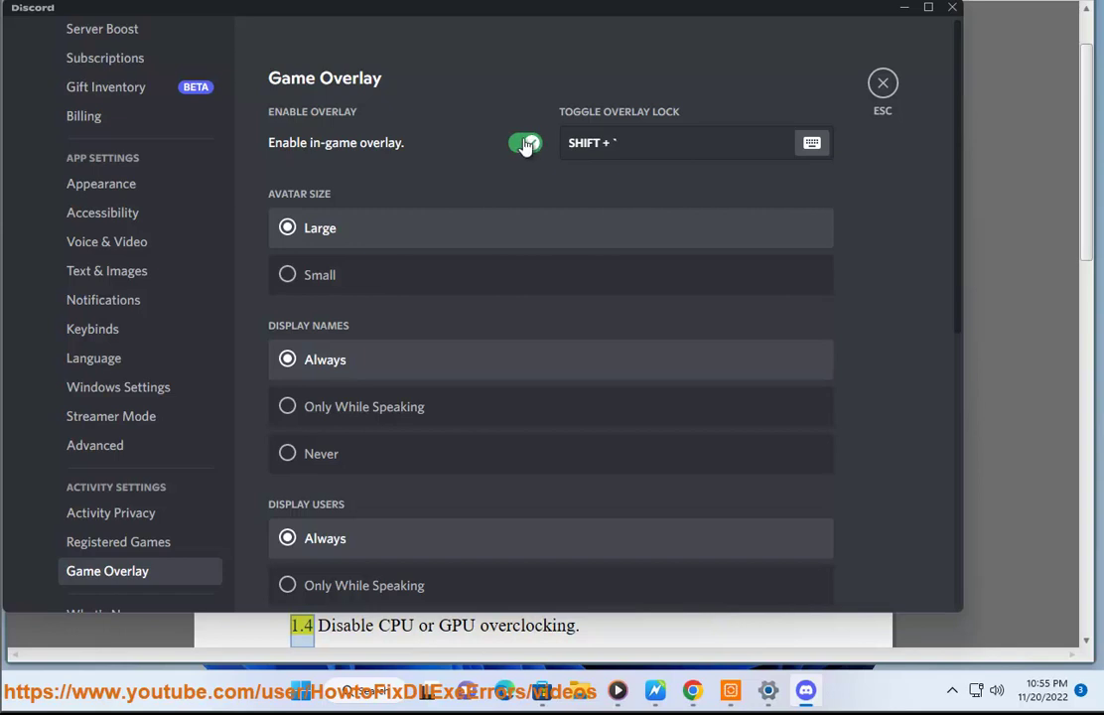
{"action": "left_click", "coordinate": [882, 96]}
{"action": "left_click", "coordinate": [952, 7]}
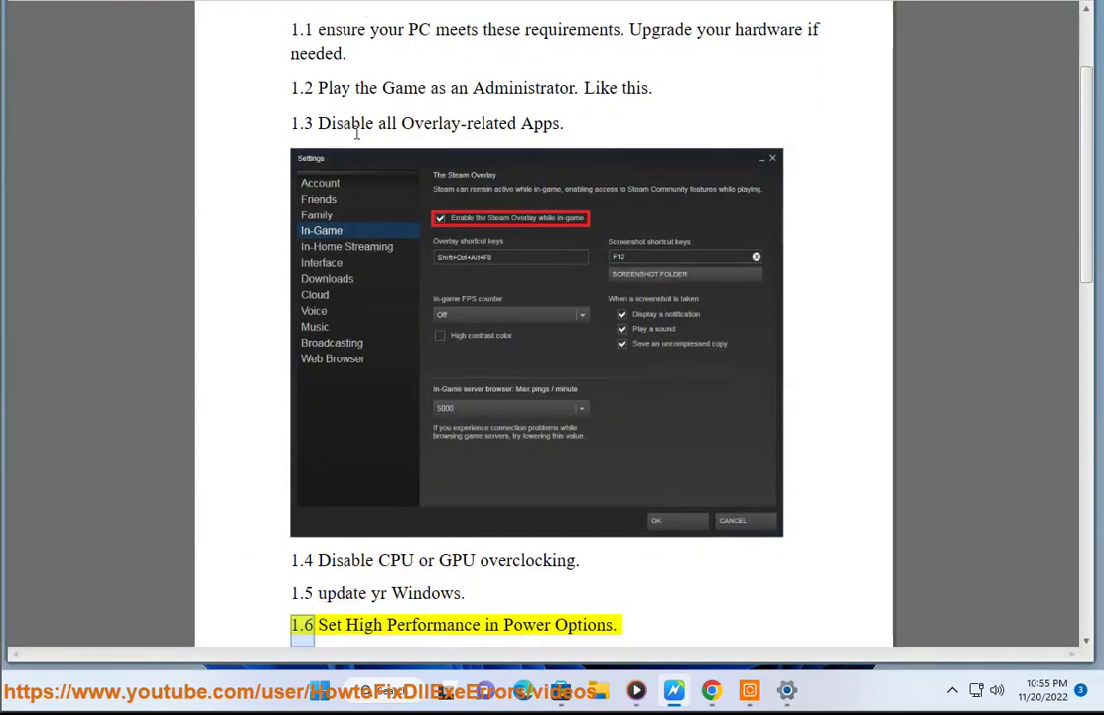
View the Windows Update page in the Settings app and return to the guide document
{"action": "key", "text": "super"}
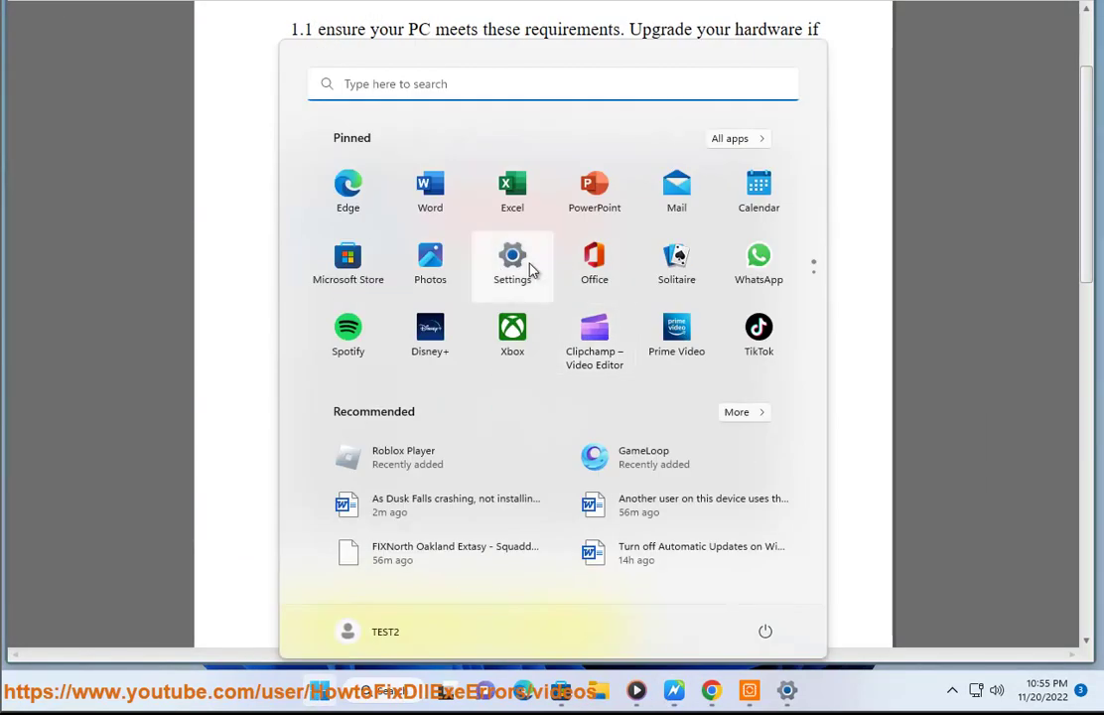
{"action": "left_click", "coordinate": [786, 690]}
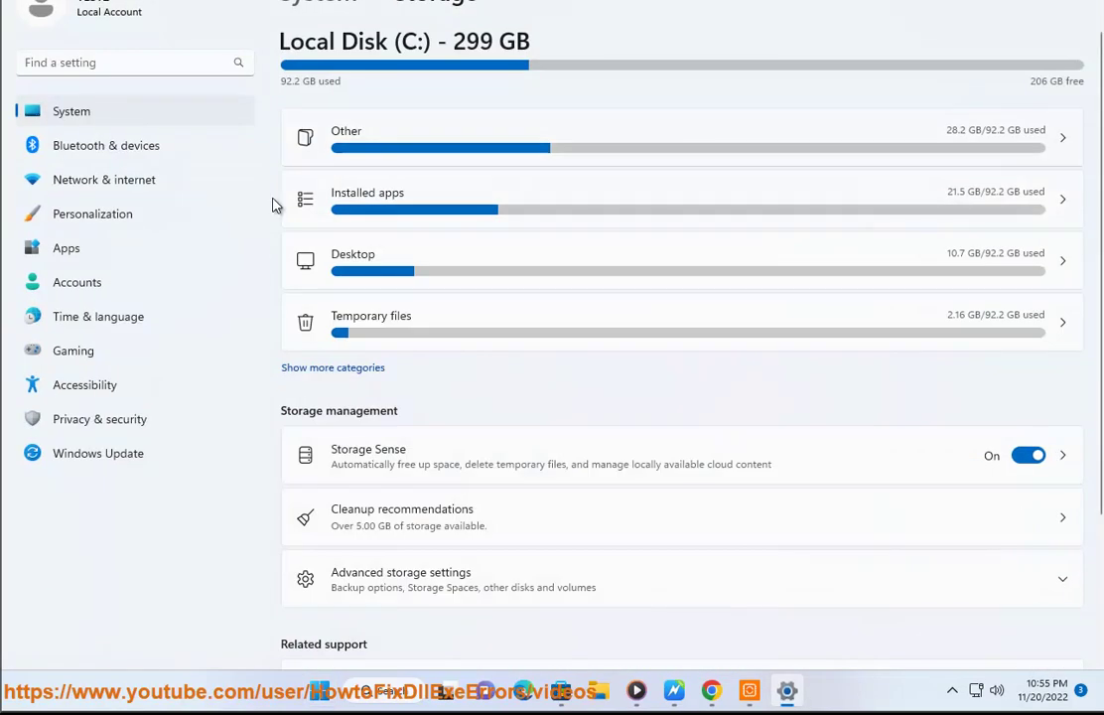
{"action": "left_click", "coordinate": [155, 456]}
{"action": "left_click", "coordinate": [1020, 74]}
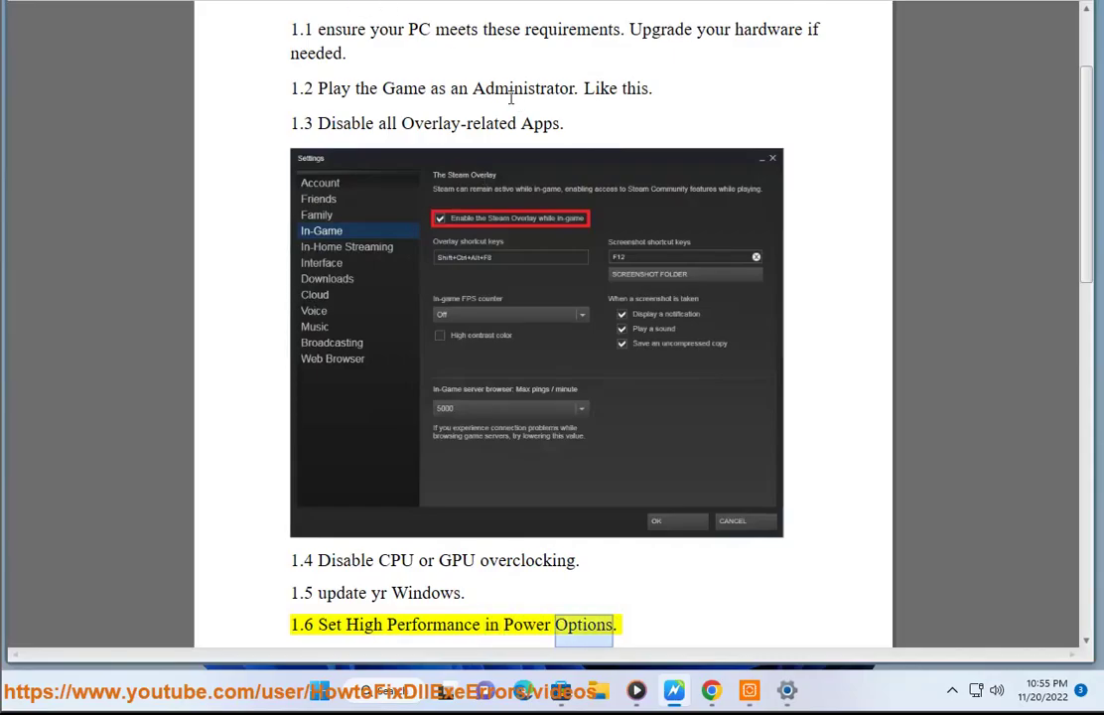
View the available power plans under System and Security in Control Panel, and minimize the window
{"action": "left_click", "coordinate": [367, 692]}
{"action": "left_click", "coordinate": [564, 586]}
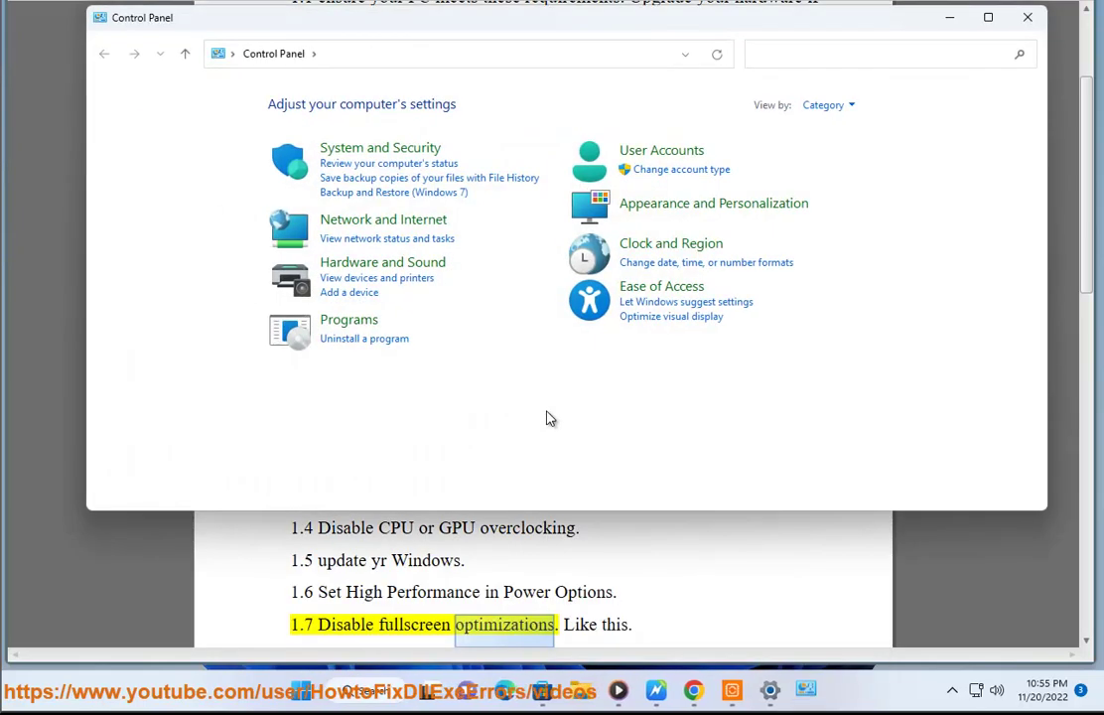
{"action": "left_click", "coordinate": [387, 153]}
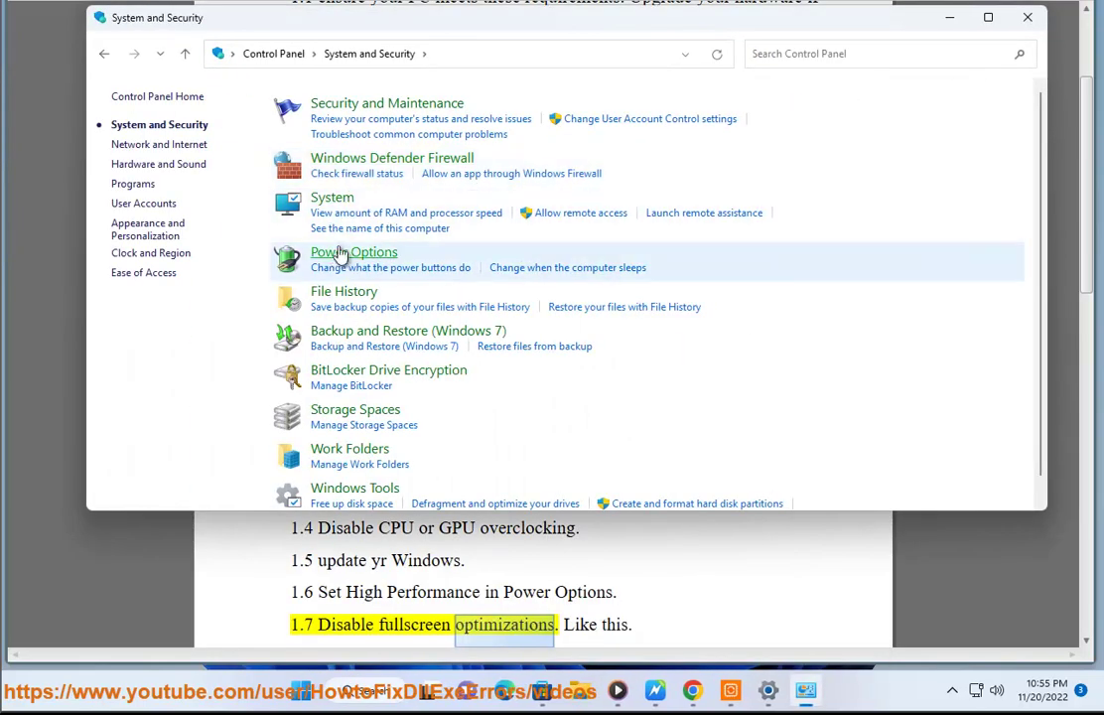
{"action": "left_click", "coordinate": [337, 256]}
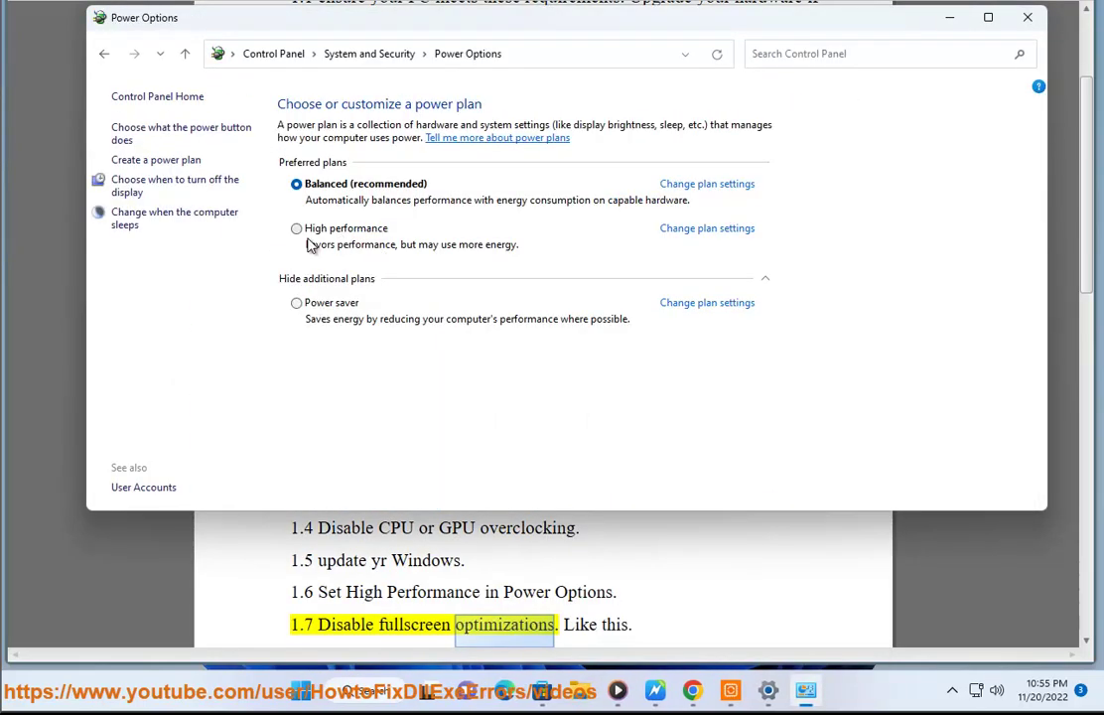
{"action": "left_click", "coordinate": [949, 20]}
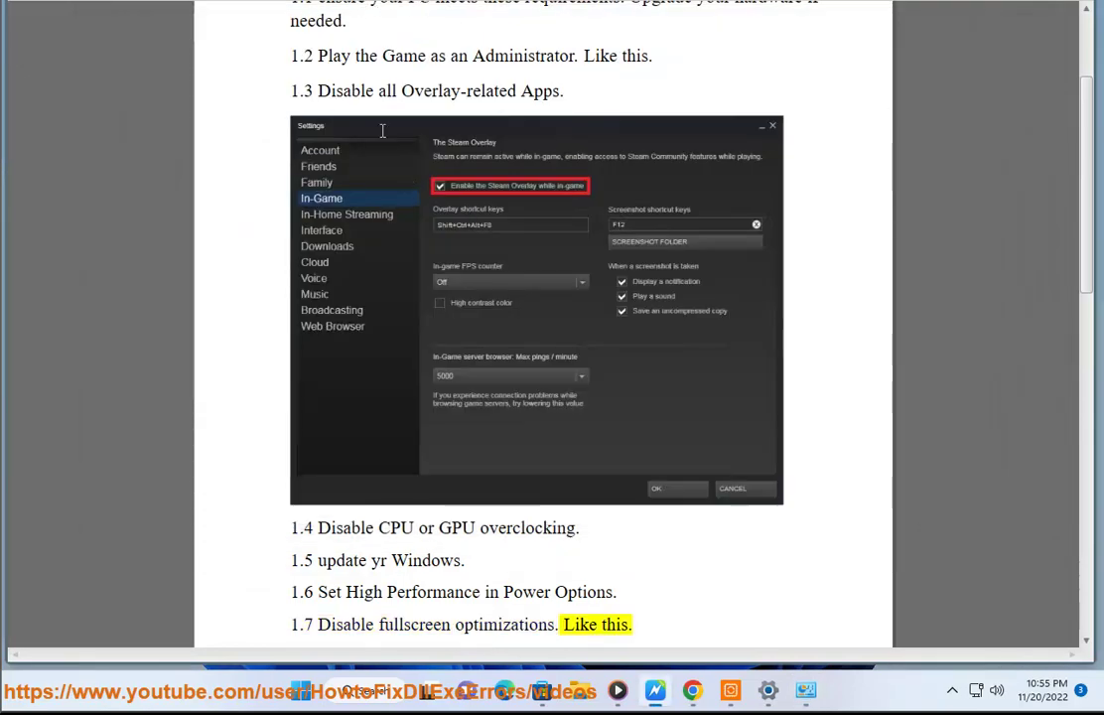
View the compatibility properties of the Tower of Fantasy desktop shortcut, cancel without changes and return to the guide document
{"action": "scroll", "coordinate": [416, 106], "scroll_direction": "down", "scroll_amount": 2}
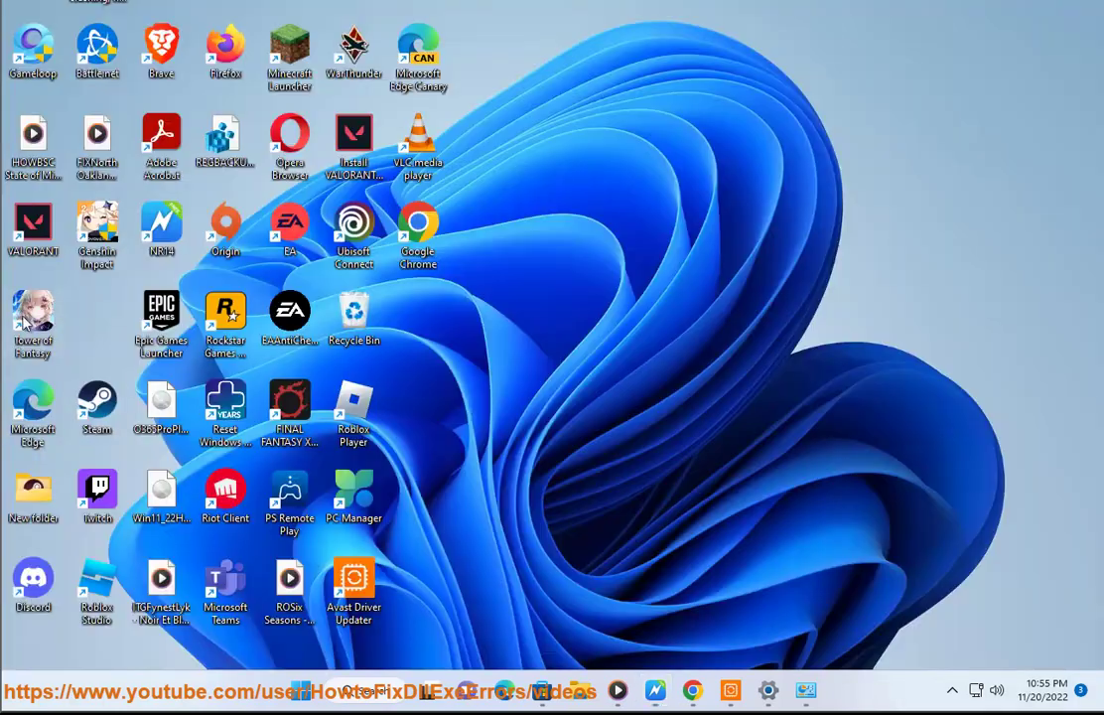
{"action": "right_click", "coordinate": [30, 309]}
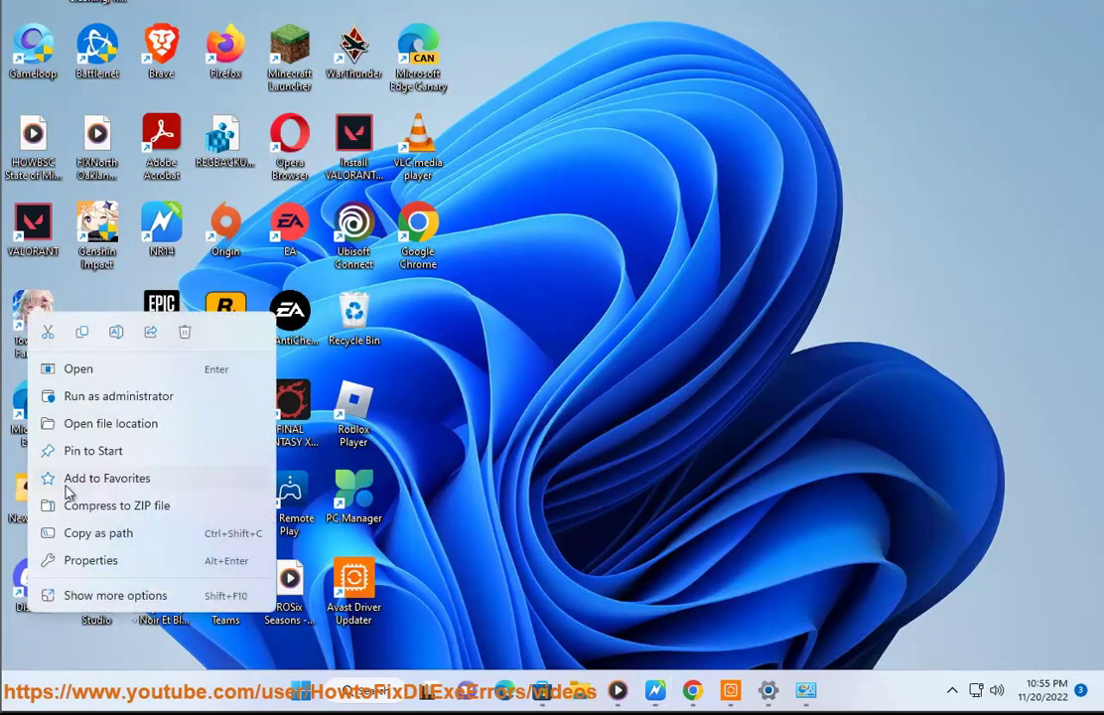
{"action": "left_click", "coordinate": [90, 562]}
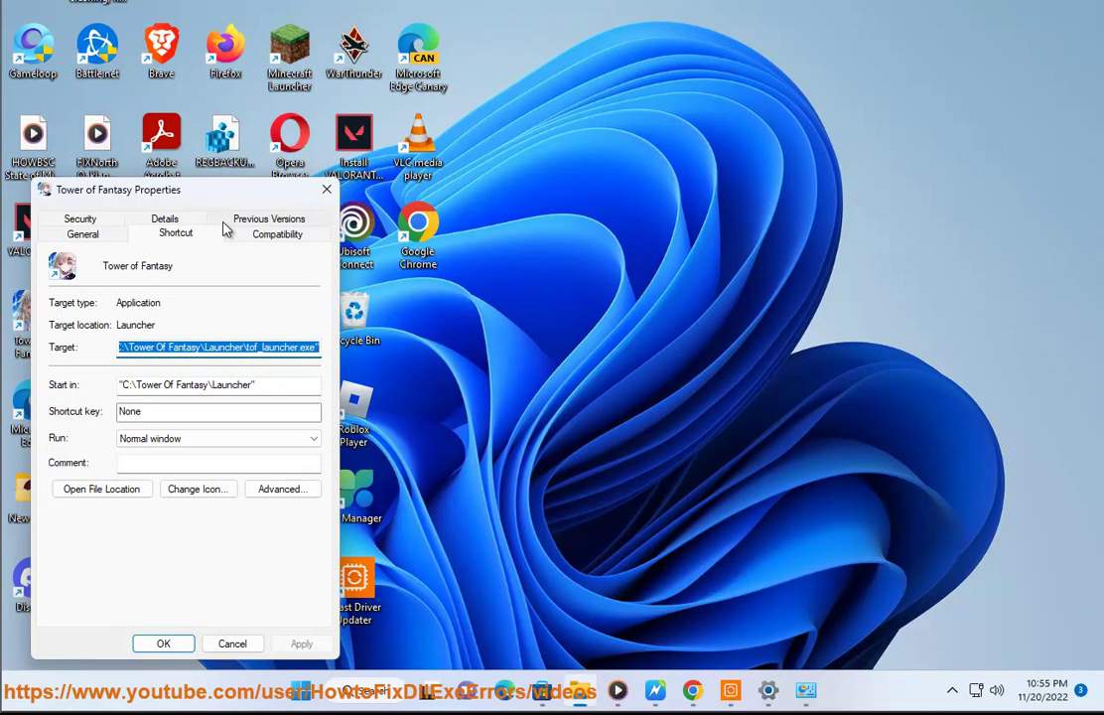
{"action": "left_click", "coordinate": [270, 237]}
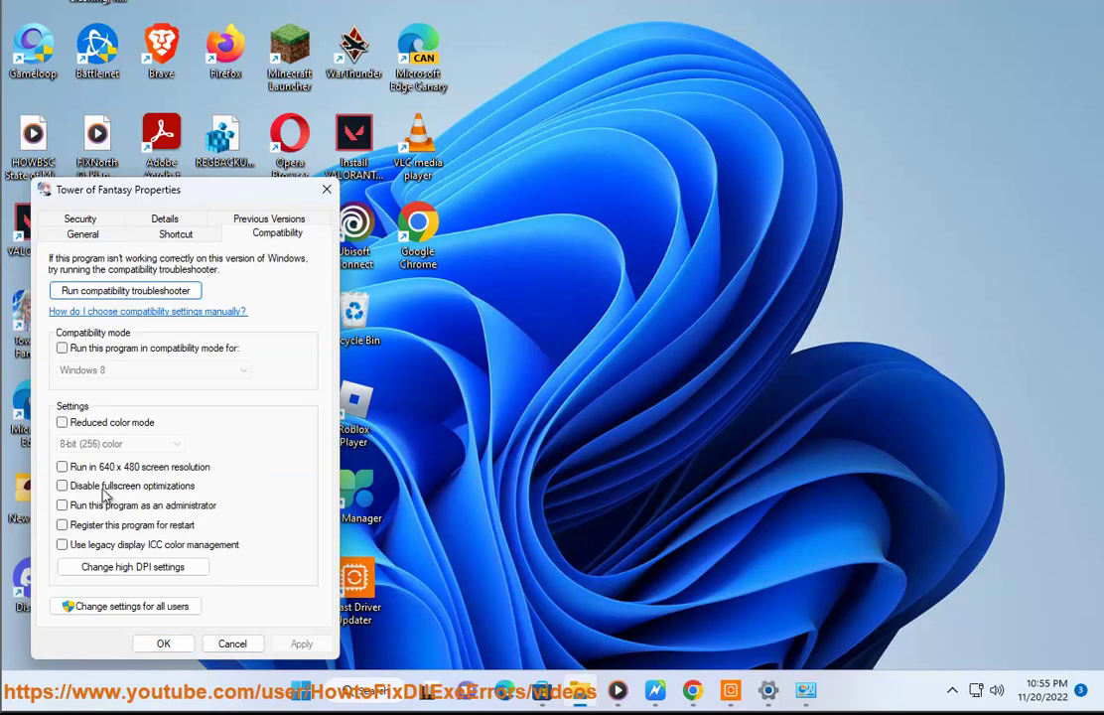
{"action": "left_click", "coordinate": [232, 643]}
{"action": "left_click", "coordinate": [656, 691]}
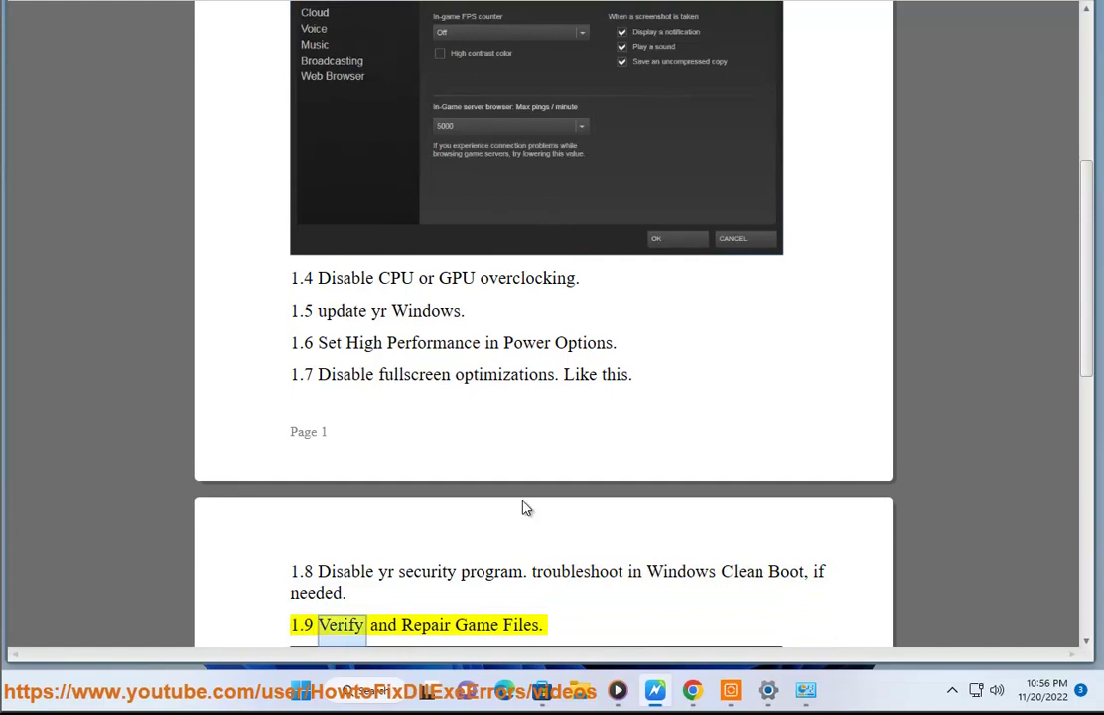
Examine the virus and threat protection settings in Windows Security, and minimize its window
{"action": "left_click", "coordinate": [769, 692]}
{"action": "left_click", "coordinate": [133, 427]}
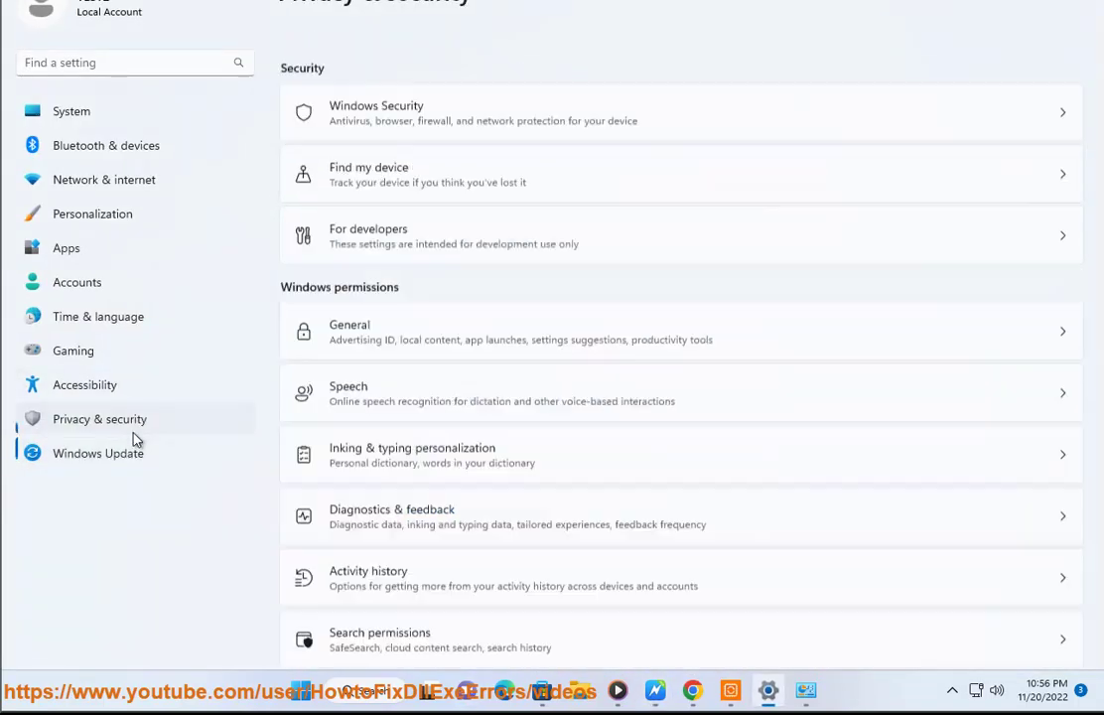
{"action": "left_click", "coordinate": [390, 105]}
{"action": "left_click", "coordinate": [358, 177]}
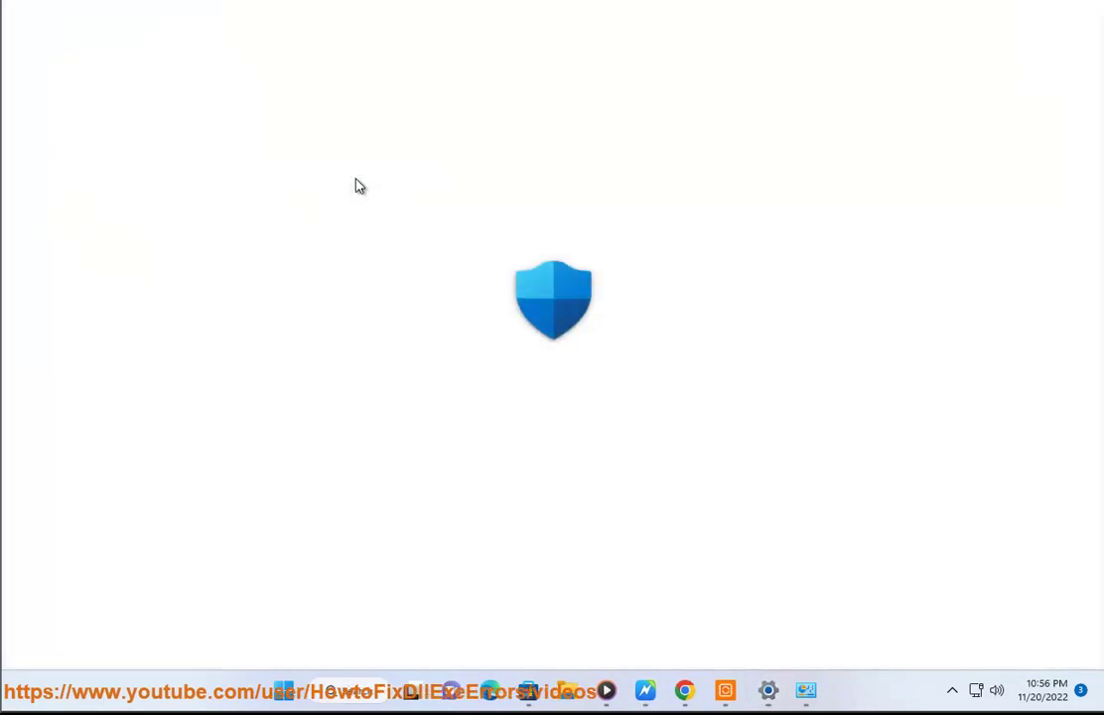
{"action": "left_click", "coordinate": [362, 484]}
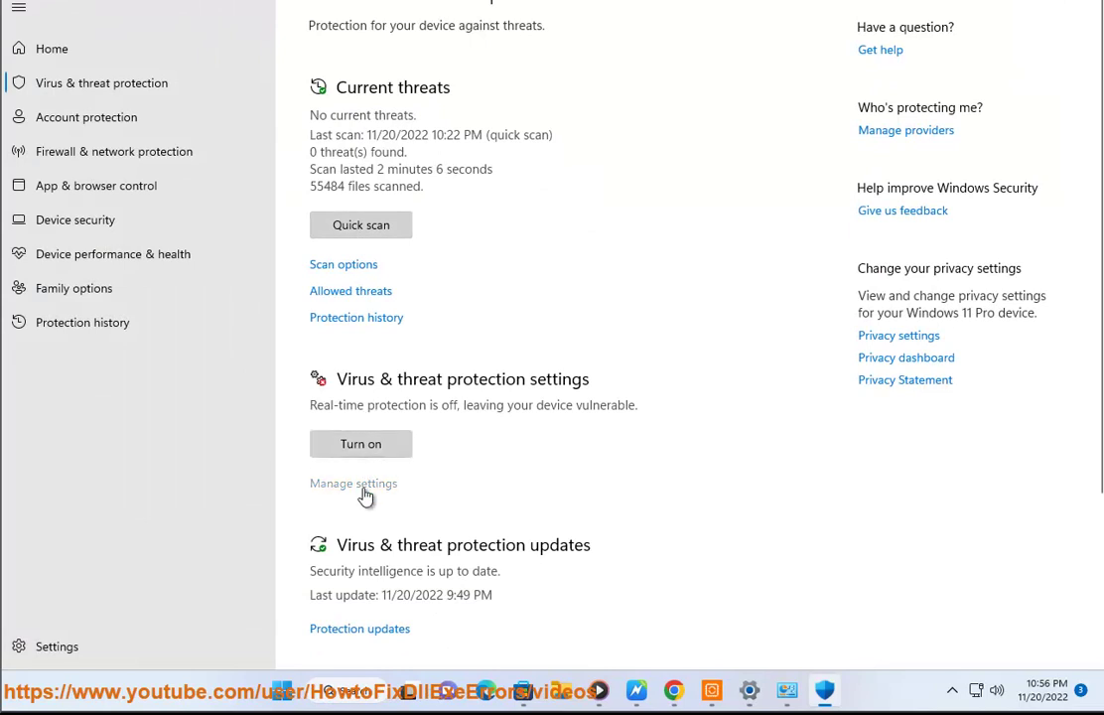
{"action": "scroll", "coordinate": [385, 413], "scroll_direction": "down", "scroll_amount": 5}
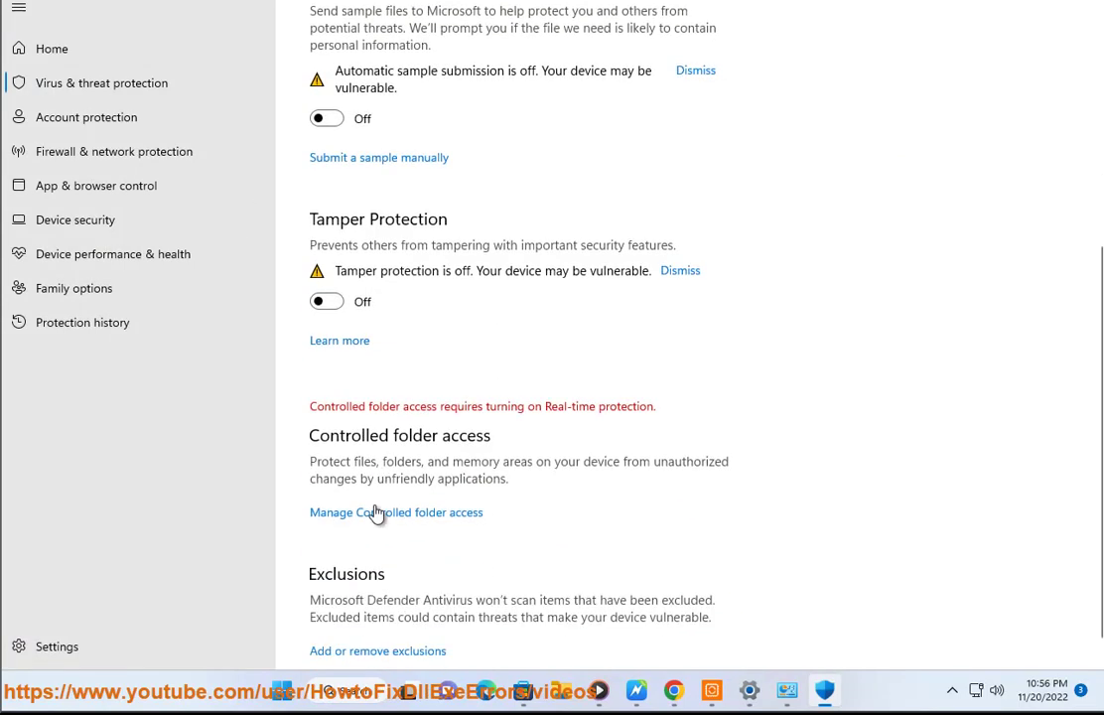
{"action": "left_click", "coordinate": [996, 1]}
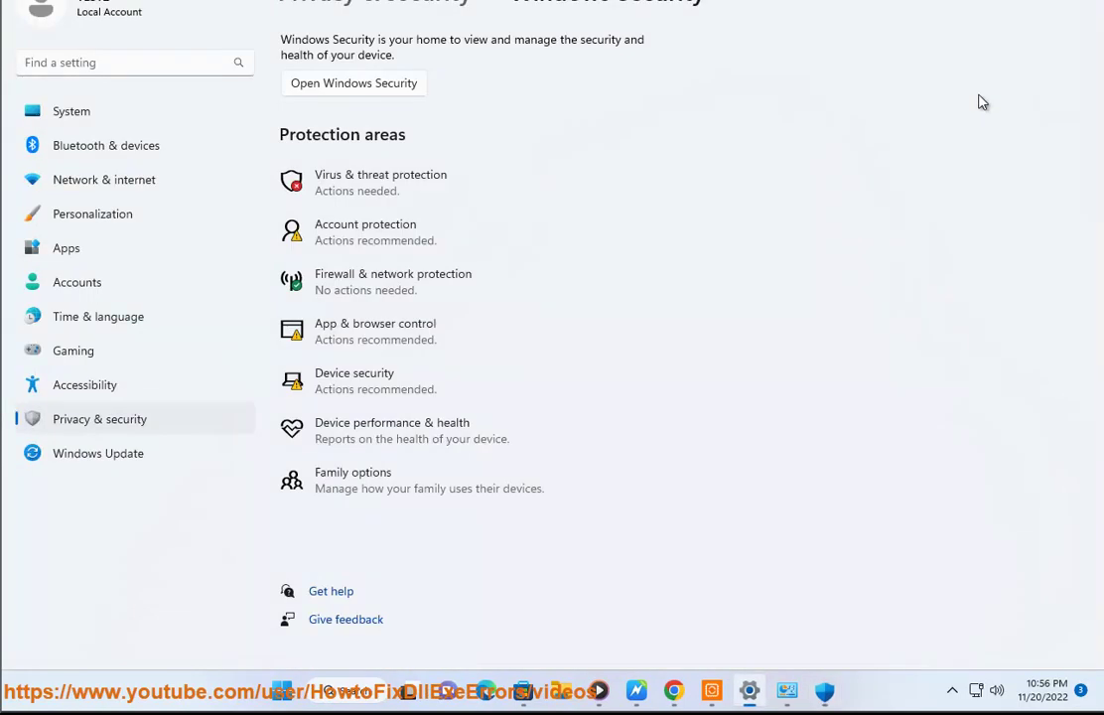
In Control Panel, select turning off Windows Defender Firewall for private and public networks, cancel the changes and minimize the window
{"action": "left_click", "coordinate": [711, 690]}
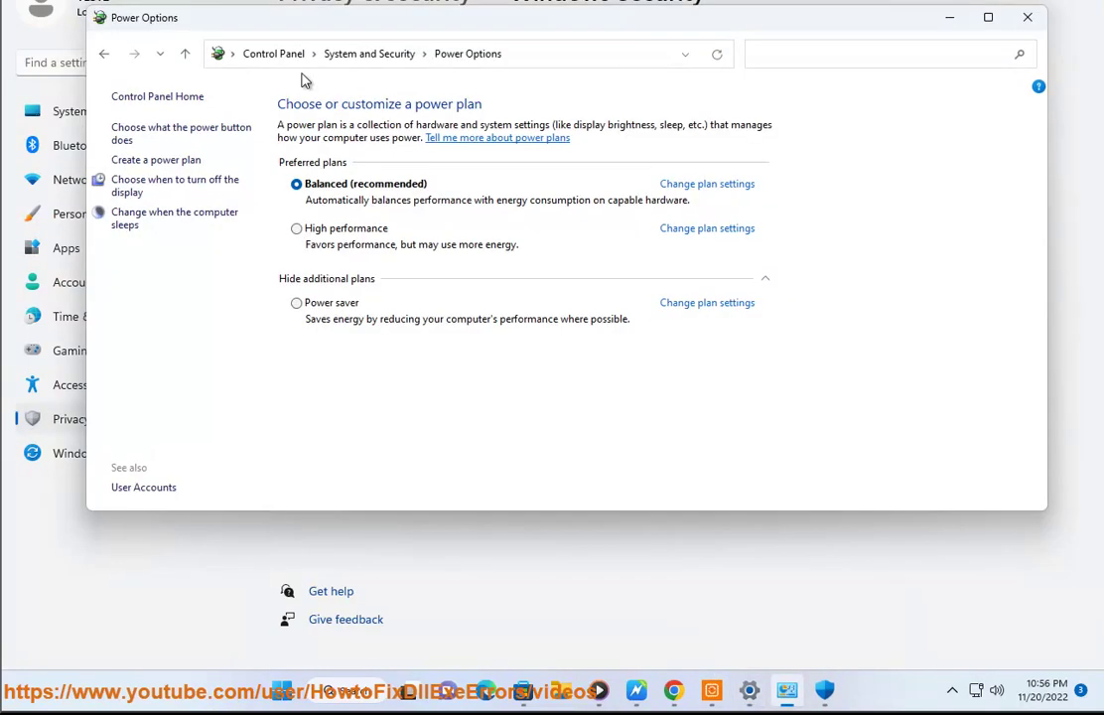
{"action": "left_click", "coordinate": [287, 57]}
{"action": "left_click", "coordinate": [355, 153]}
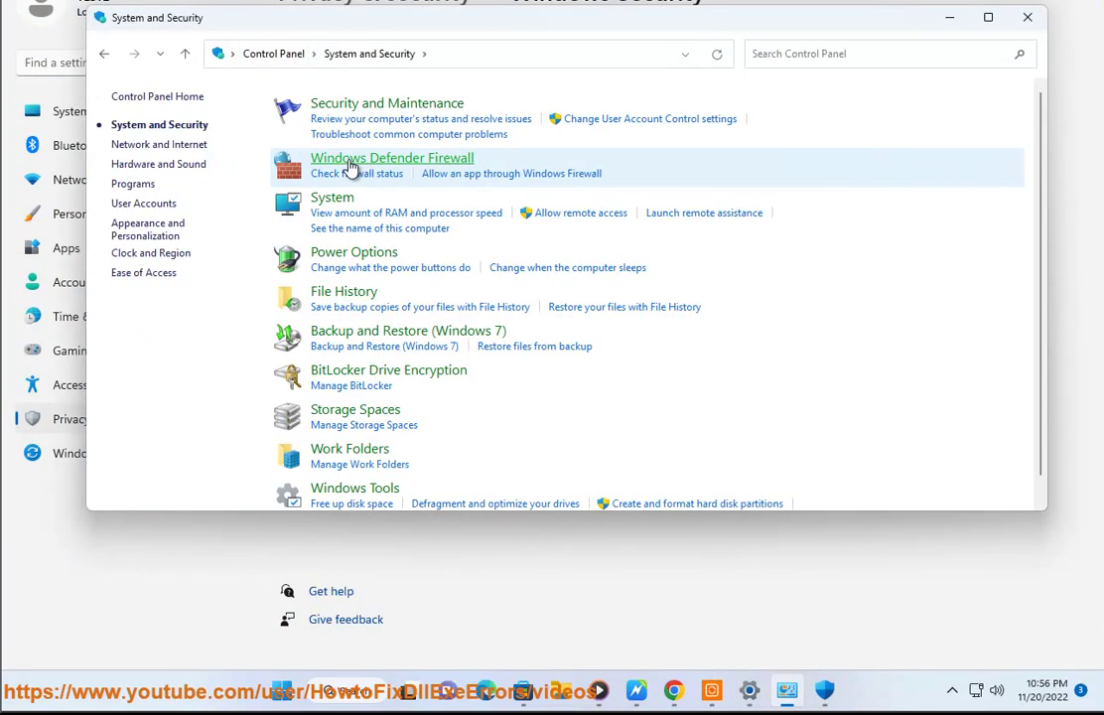
{"action": "left_click", "coordinate": [350, 167]}
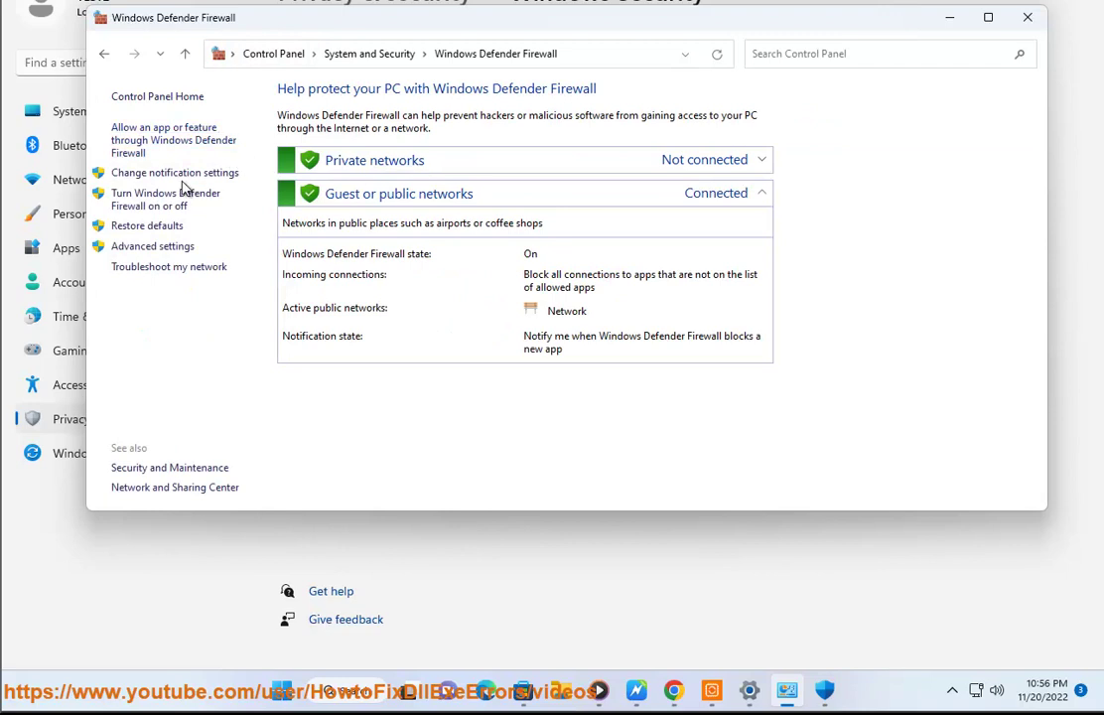
{"action": "left_click", "coordinate": [175, 209]}
{"action": "left_click", "coordinate": [417, 222]}
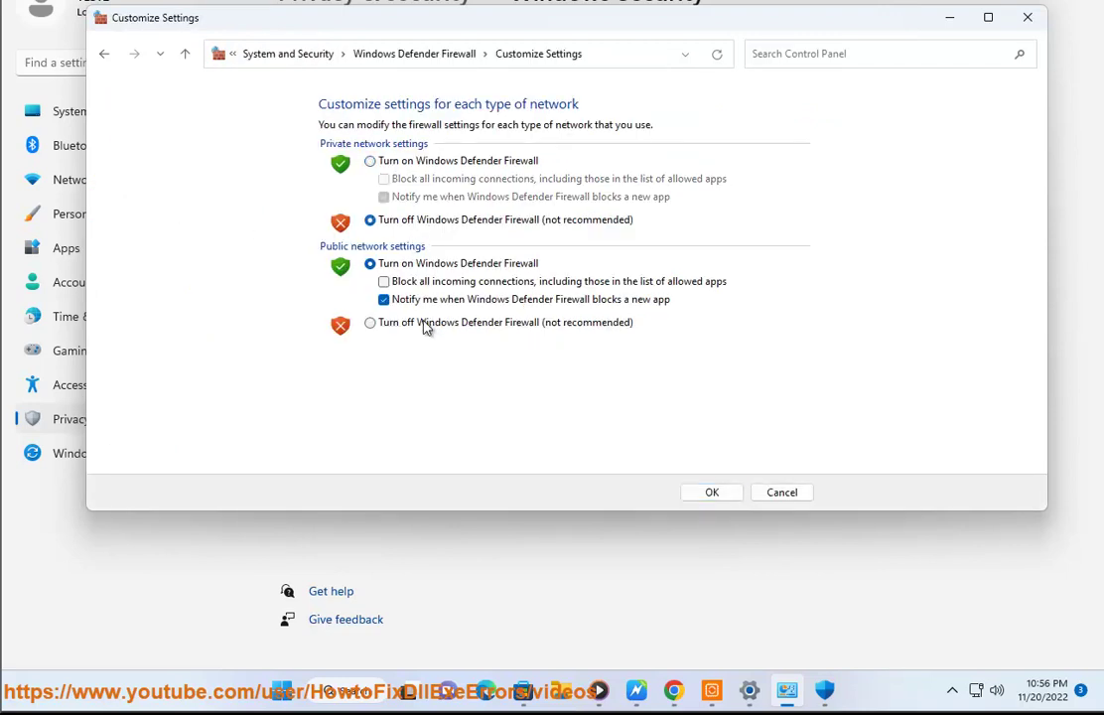
{"action": "left_click", "coordinate": [424, 322]}
{"action": "left_click", "coordinate": [782, 497]}
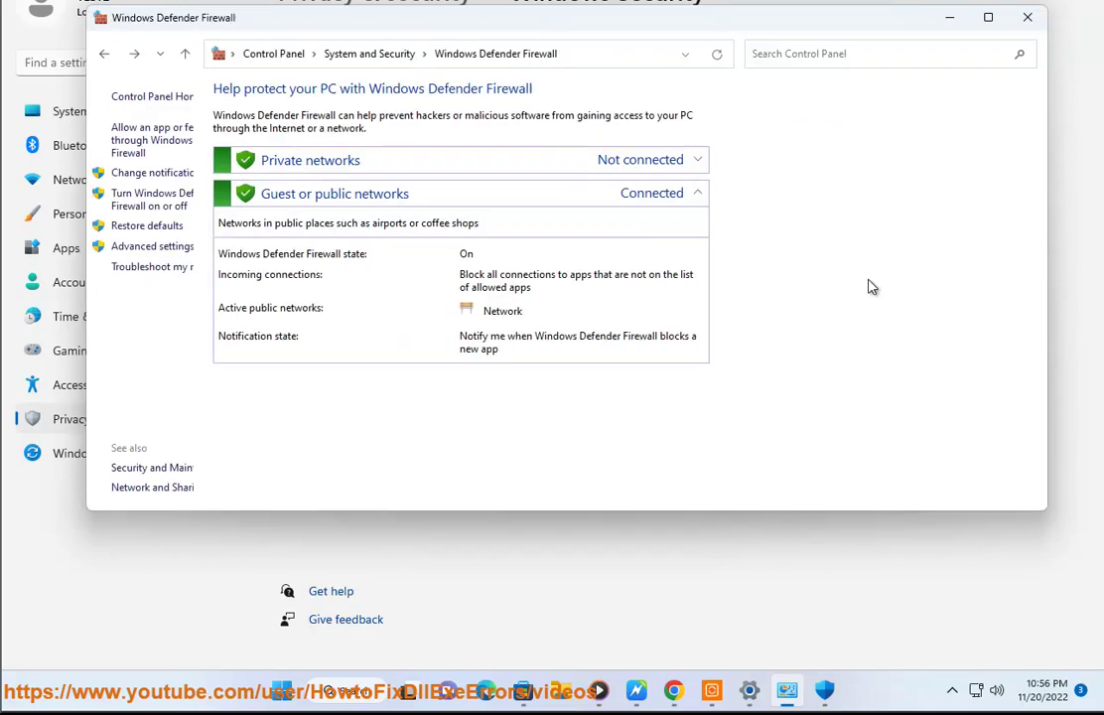
{"action": "left_click", "coordinate": [952, 21]}
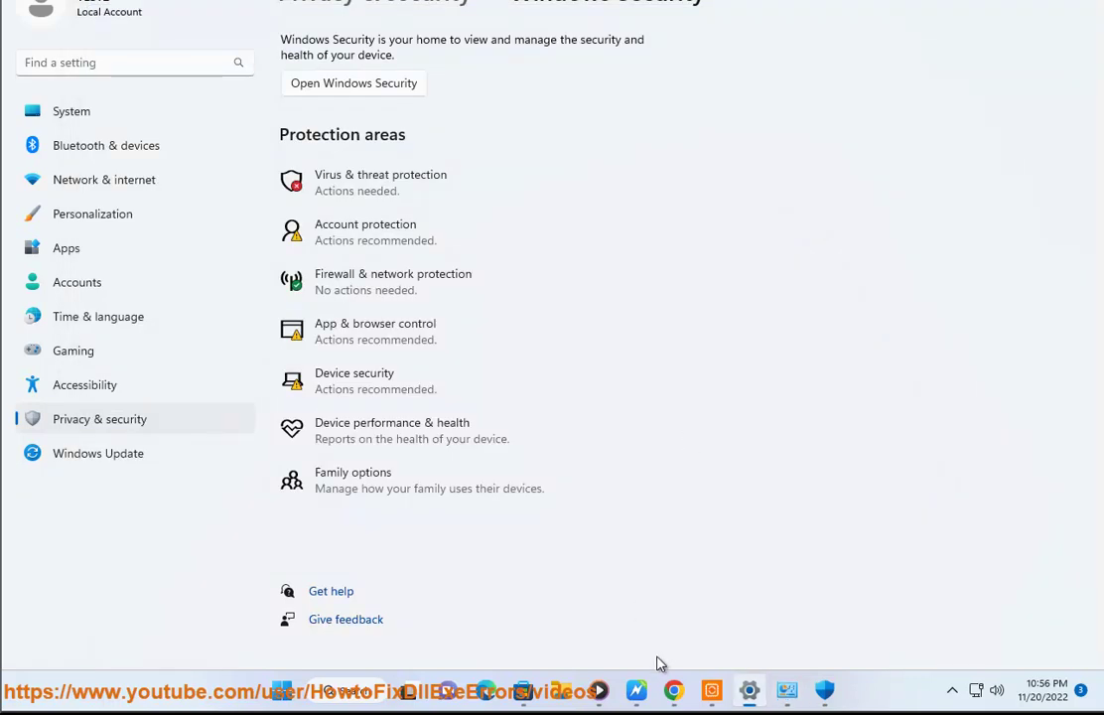
Search Google in Chrome for "windows clean boot" and highlight the Microsoft Support result on performing a clean boot
{"action": "left_click", "coordinate": [674, 689]}
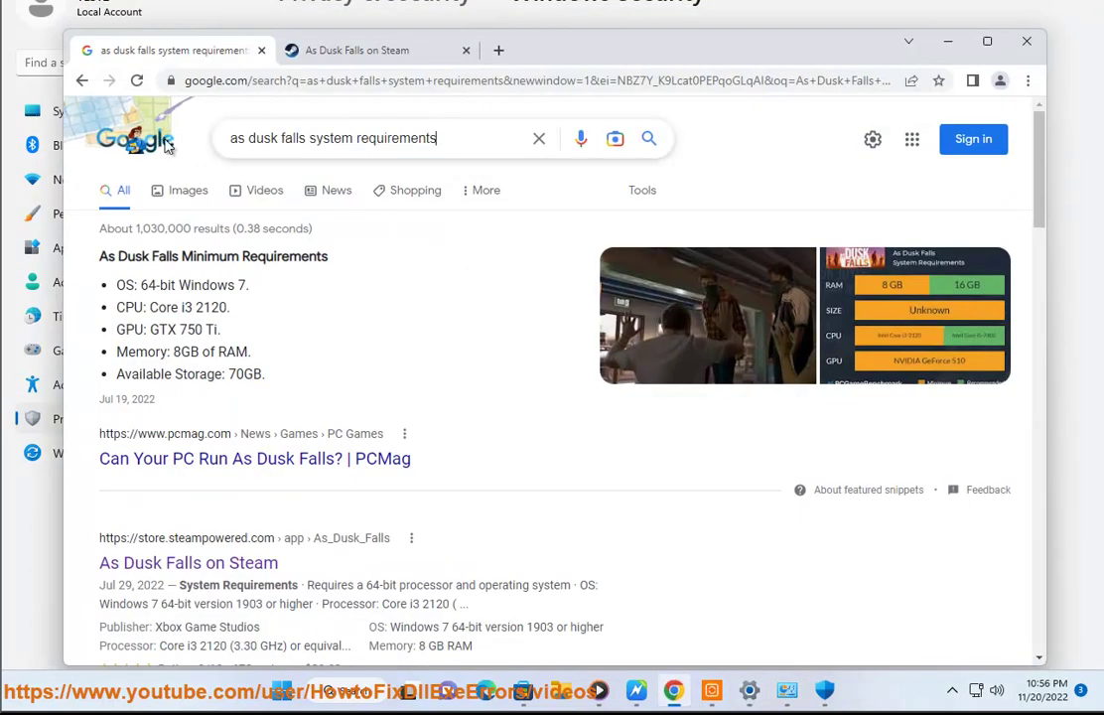
{"action": "left_click_drag", "start_coordinate": [452, 138], "coordinate": [117, 146]}
{"action": "type", "text": "WINDOWS C"}
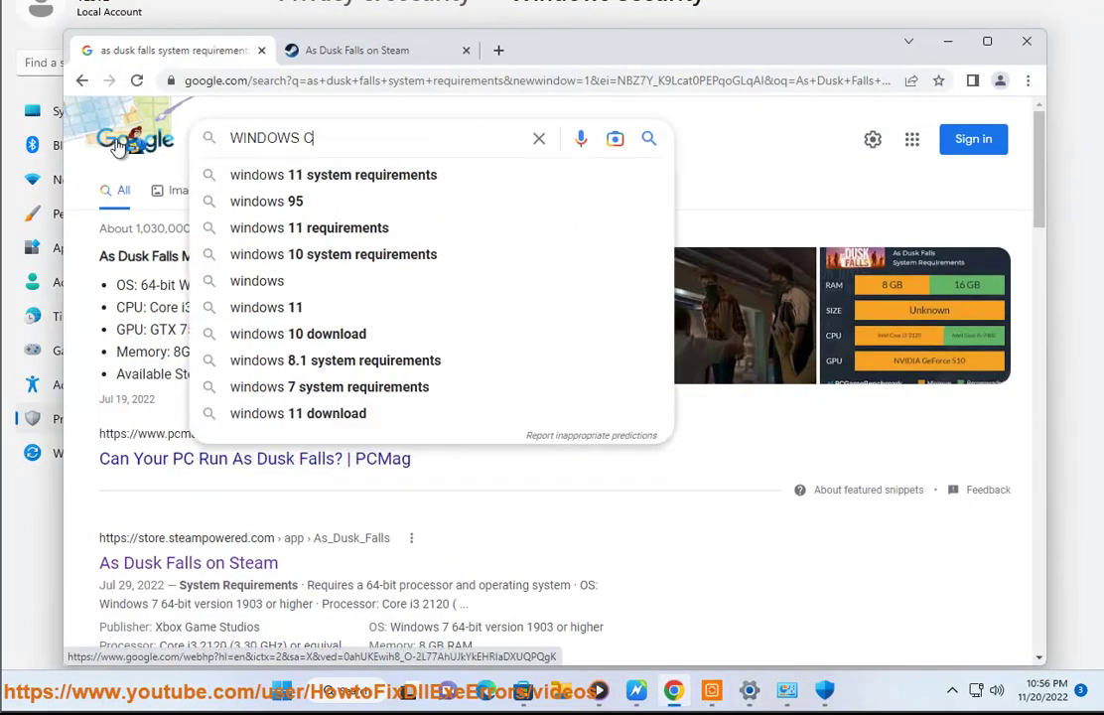
{"action": "type", "text": "LEAN"}
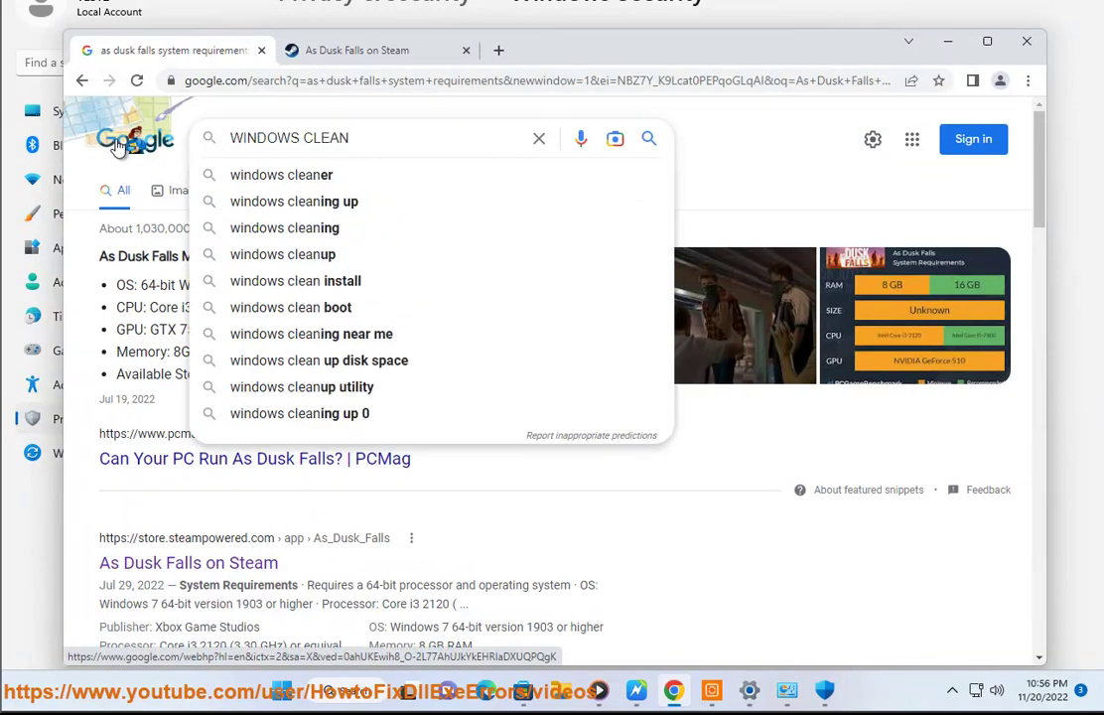
{"action": "left_click", "coordinate": [230, 314]}
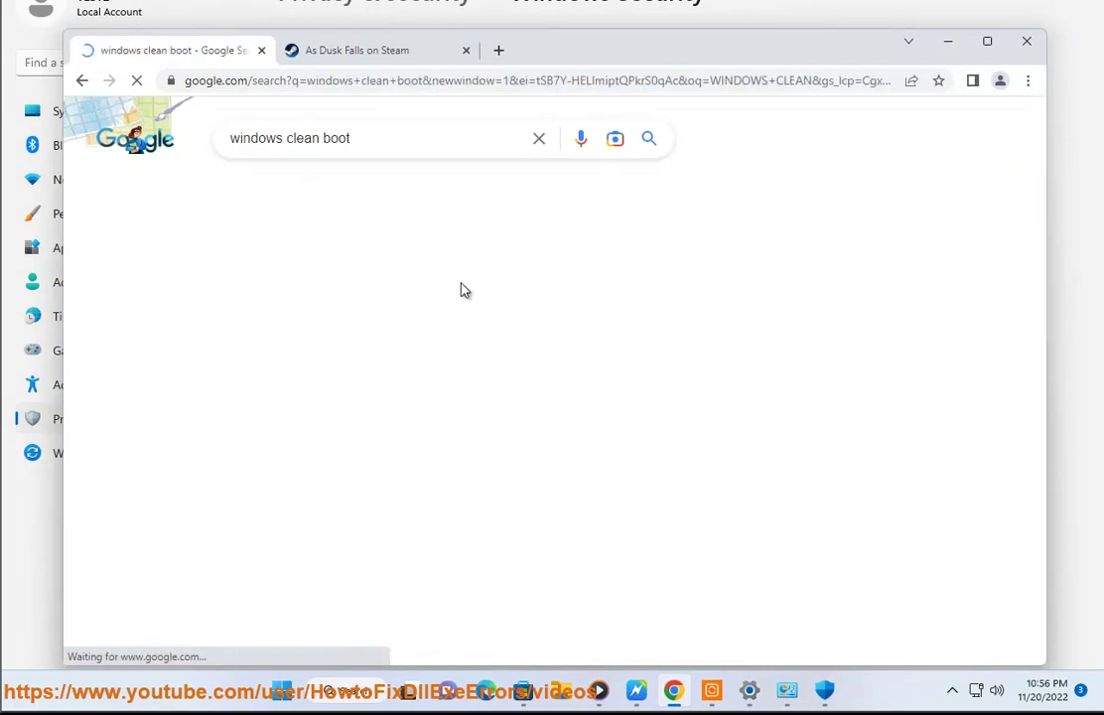
{"action": "left_click_drag", "start_coordinate": [472, 339], "coordinate": [95, 250]}
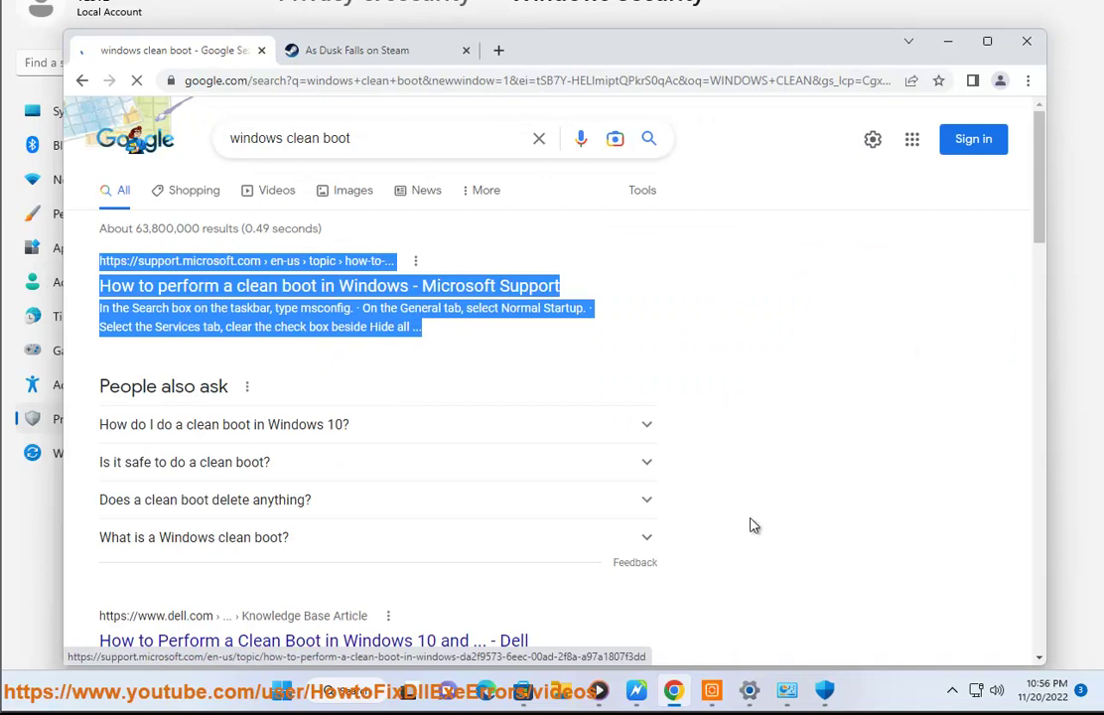
In System Configuration, hide all Microsoft services, disable all remaining services, and cancel the dialog without saving
{"action": "left_click", "coordinate": [377, 700]}
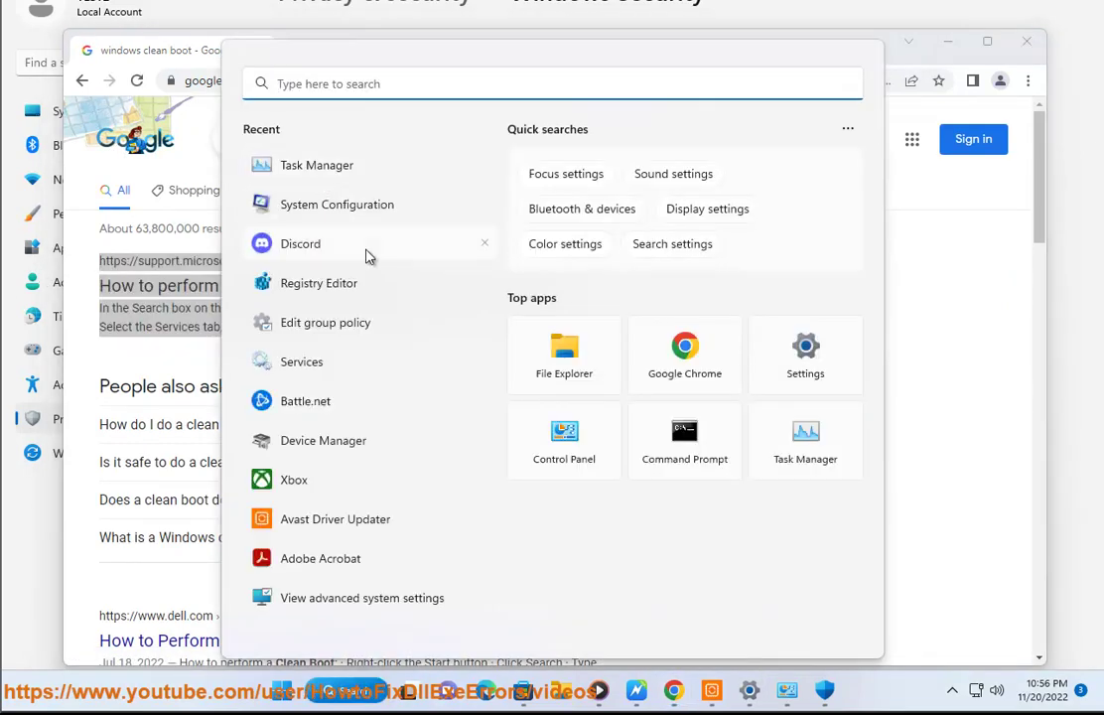
{"action": "left_click", "coordinate": [369, 219]}
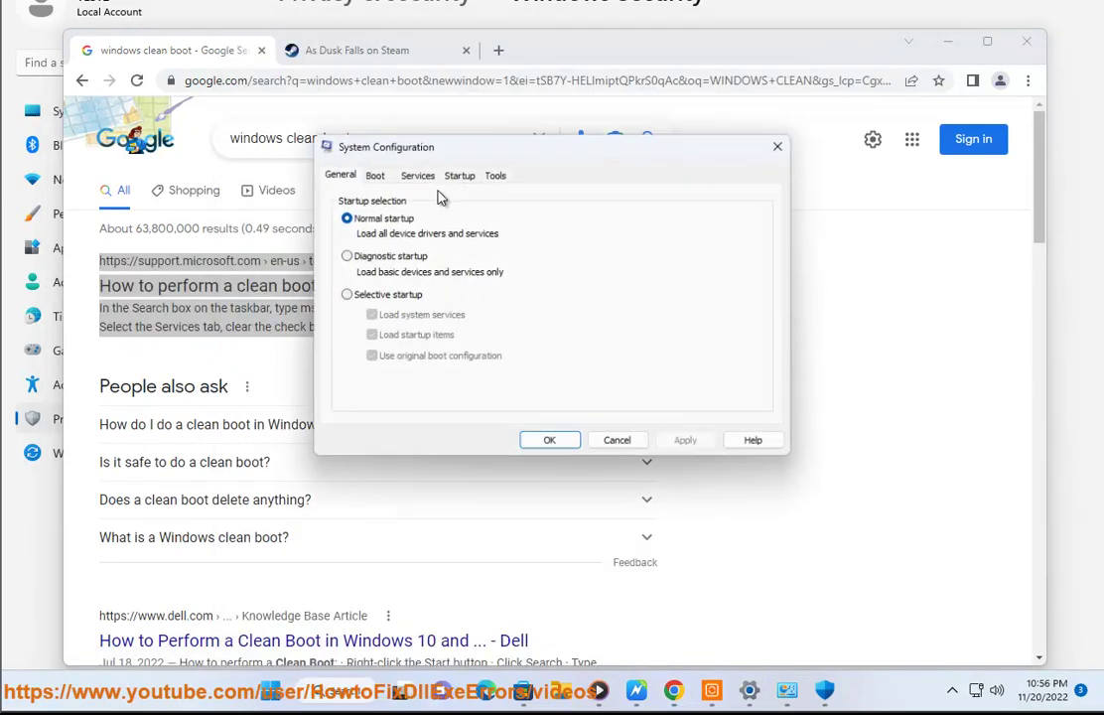
{"action": "left_click", "coordinate": [416, 176]}
{"action": "left_click", "coordinate": [382, 415]}
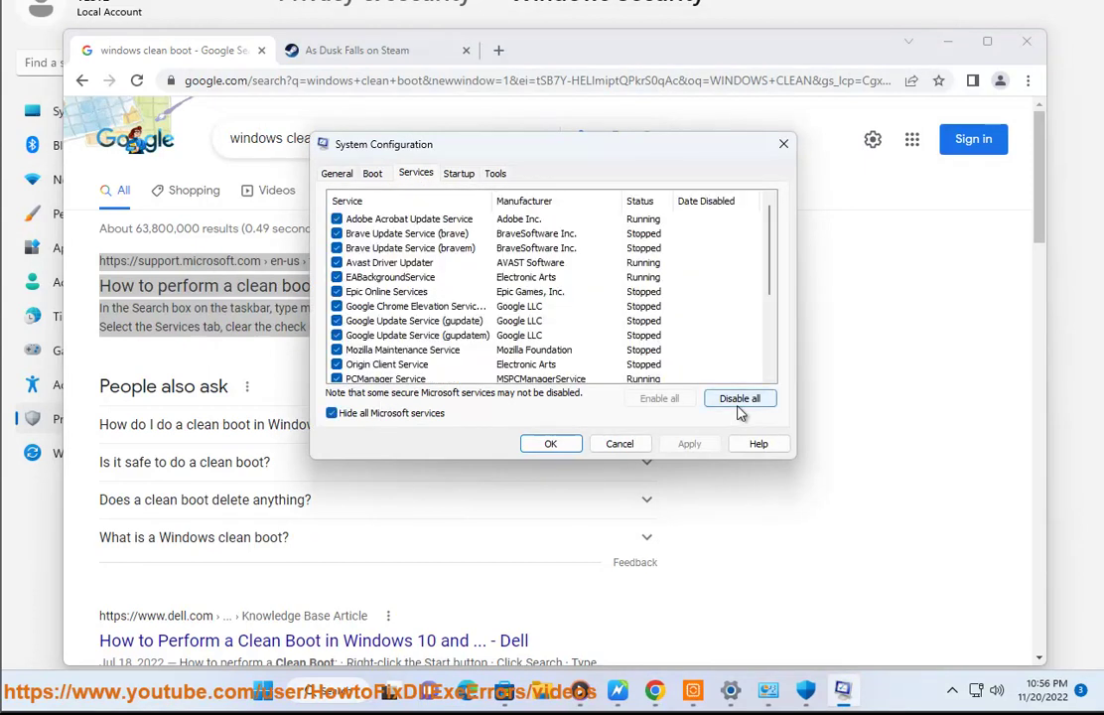
{"action": "left_click", "coordinate": [740, 398]}
{"action": "left_click", "coordinate": [610, 447]}
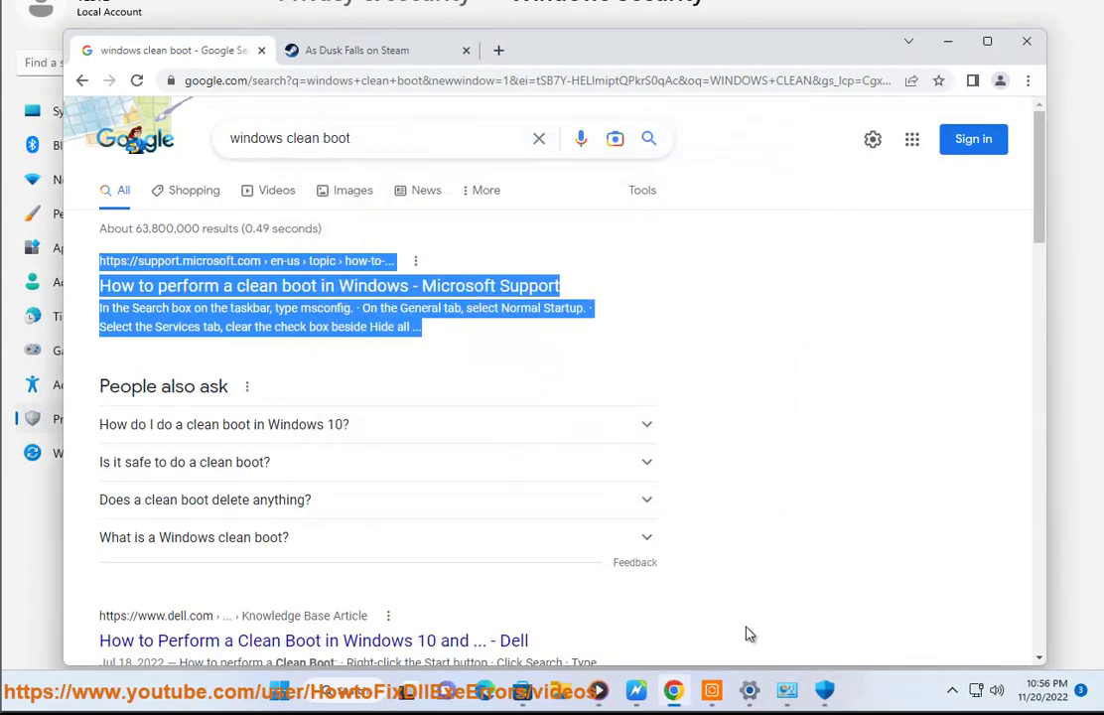
View the enabled startup apps vmtoolsd.exe and SecurityHealthSystray.exe in Task Manager, and minimize Task Manager and the browser
{"action": "left_click", "coordinate": [364, 703]}
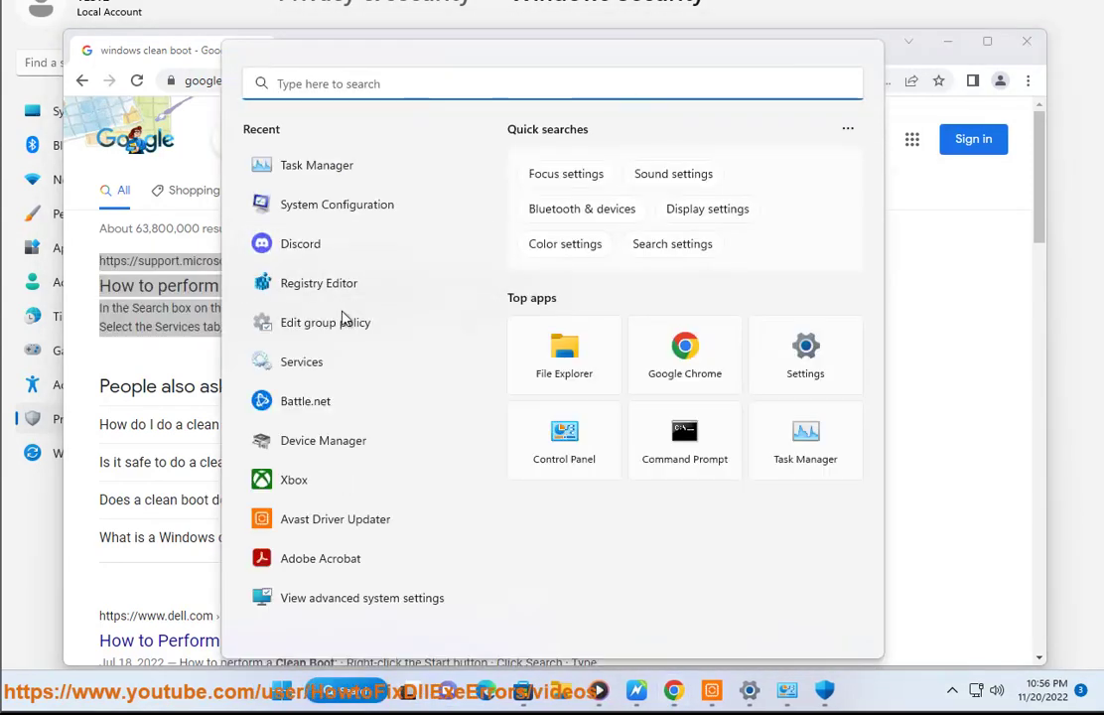
{"action": "left_click", "coordinate": [338, 169]}
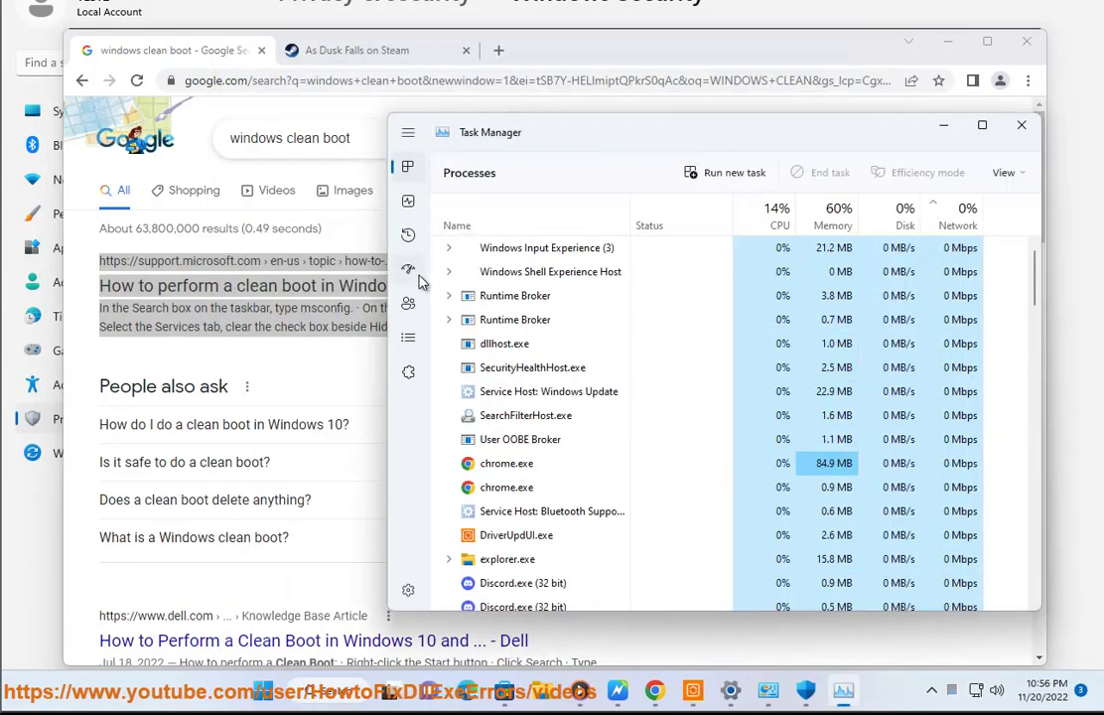
{"action": "left_click", "coordinate": [416, 273]}
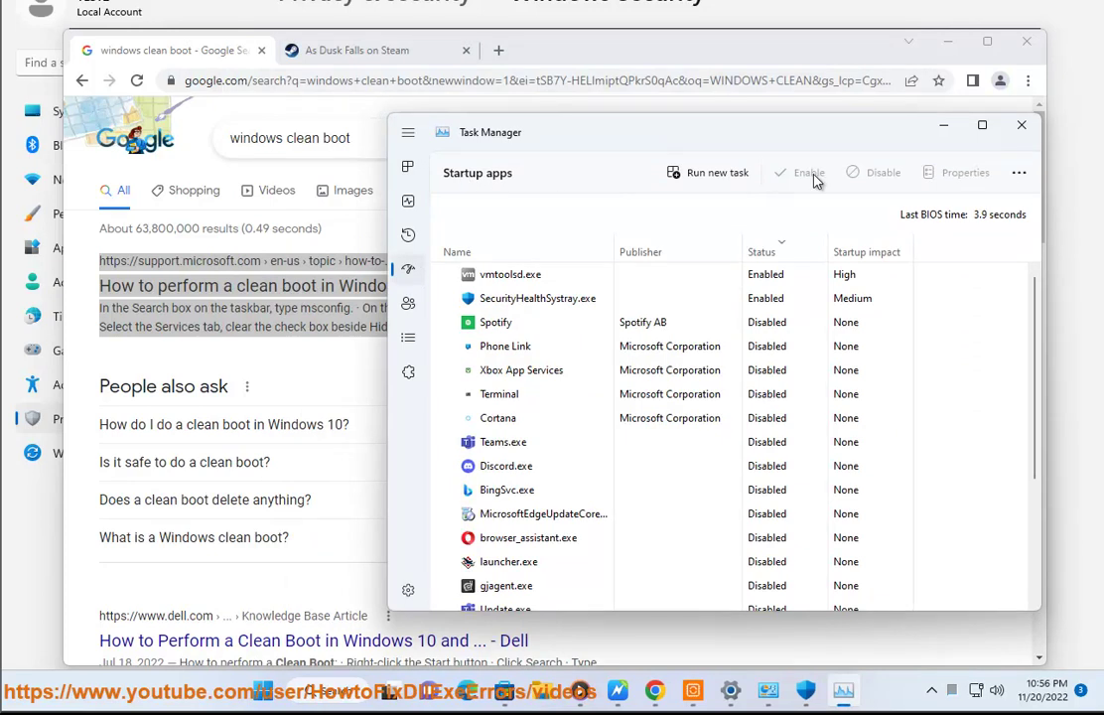
{"action": "left_click", "coordinate": [772, 280]}
{"action": "left_click", "coordinate": [792, 298]}
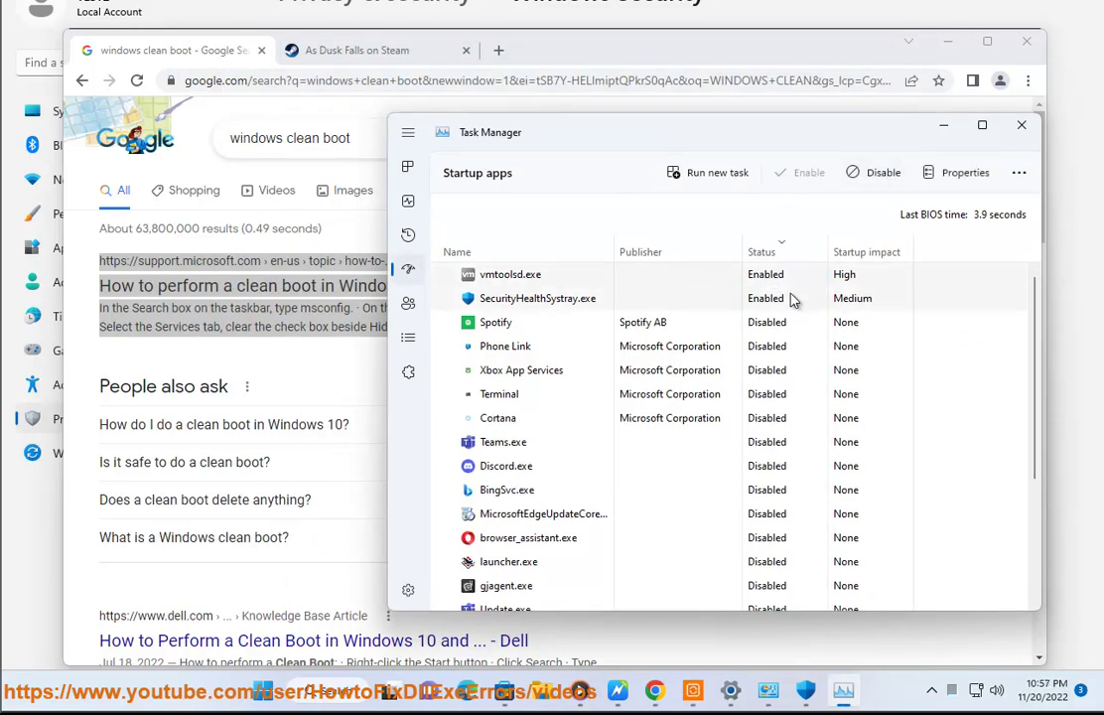
{"action": "left_click", "coordinate": [945, 126]}
{"action": "left_click", "coordinate": [947, 43]}
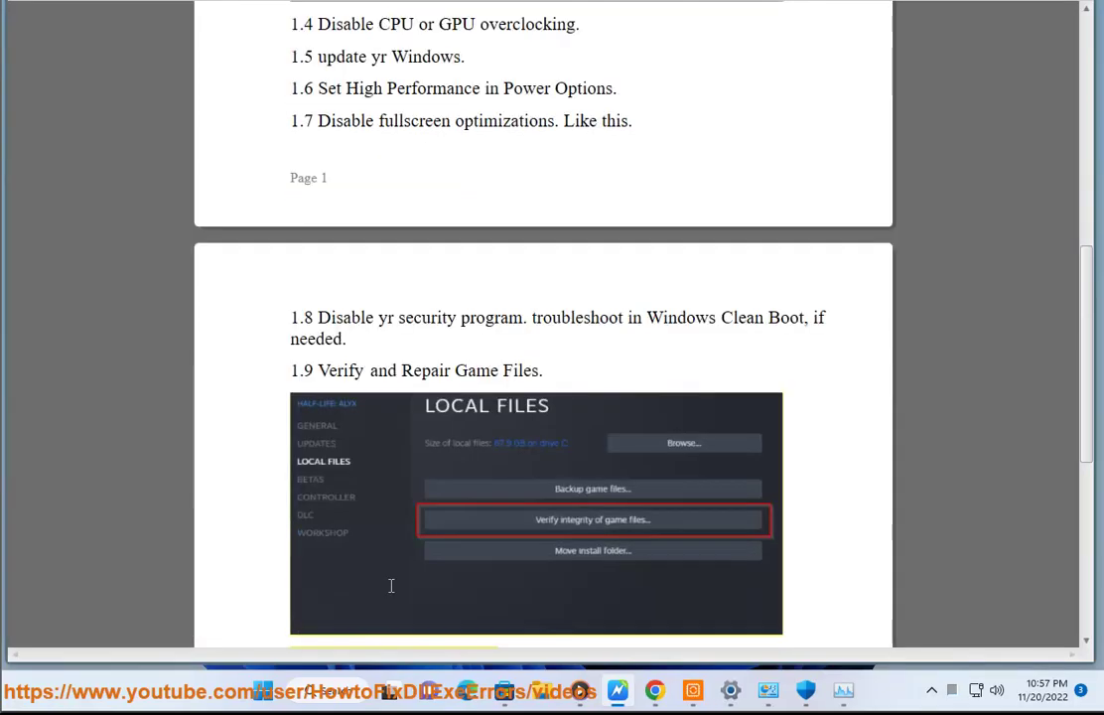
Find the Steam app through Windows search and run it as administrator
{"action": "left_click", "coordinate": [341, 692]}
{"action": "type", "text": "steam"}
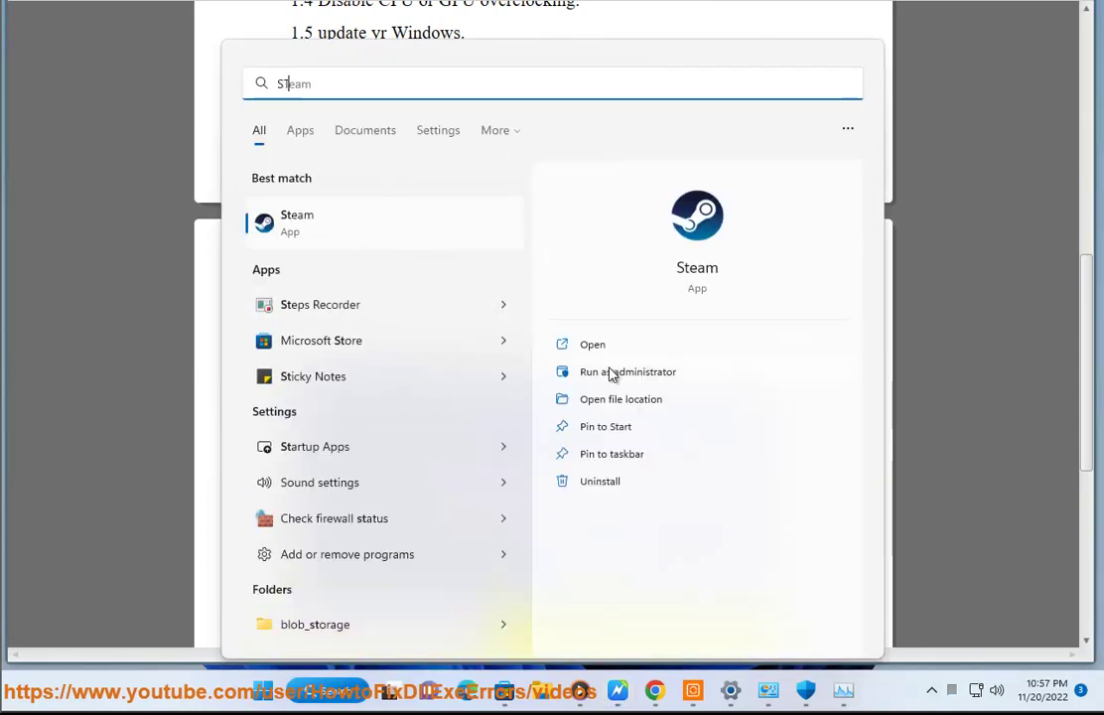
{"action": "left_click", "coordinate": [607, 374]}
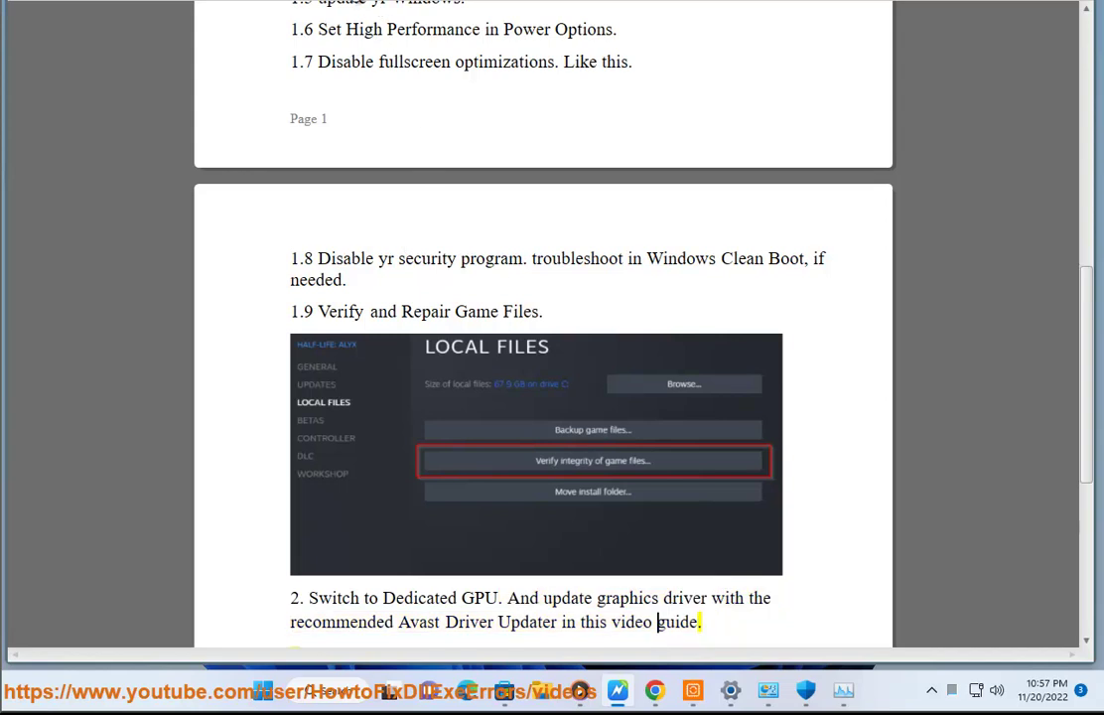
Add steam.exe from the Steam folder as a desktop app in the display graphics options of Windows Settings
{"action": "left_click", "coordinate": [324, 563]}
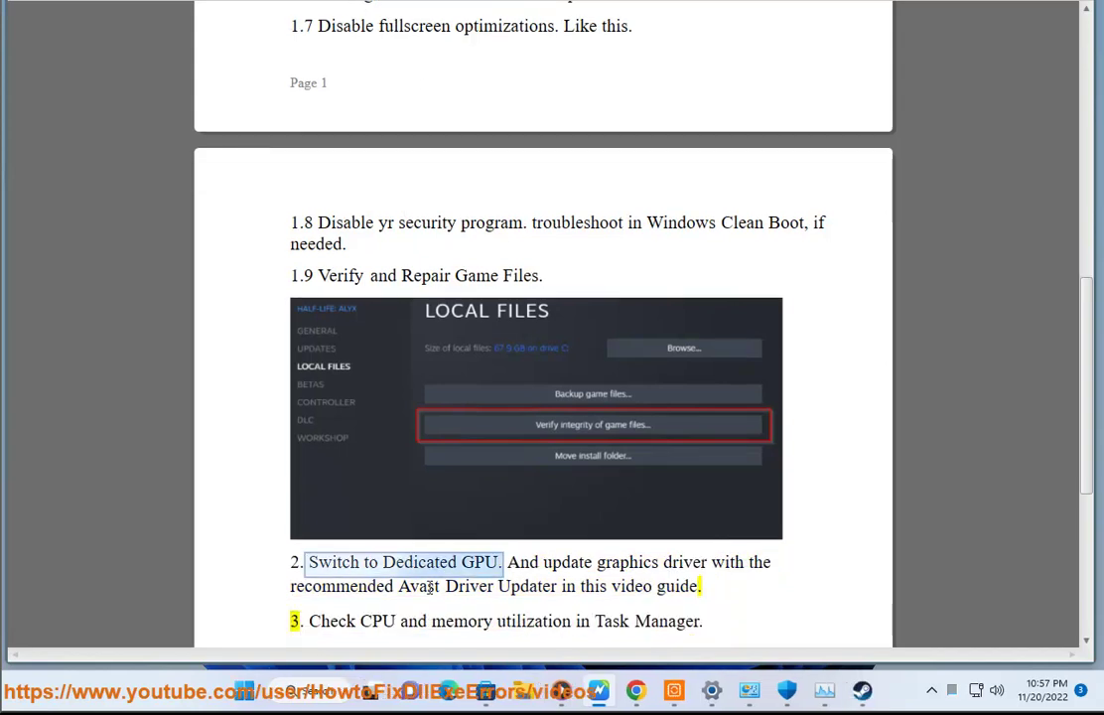
{"action": "left_click", "coordinate": [715, 695]}
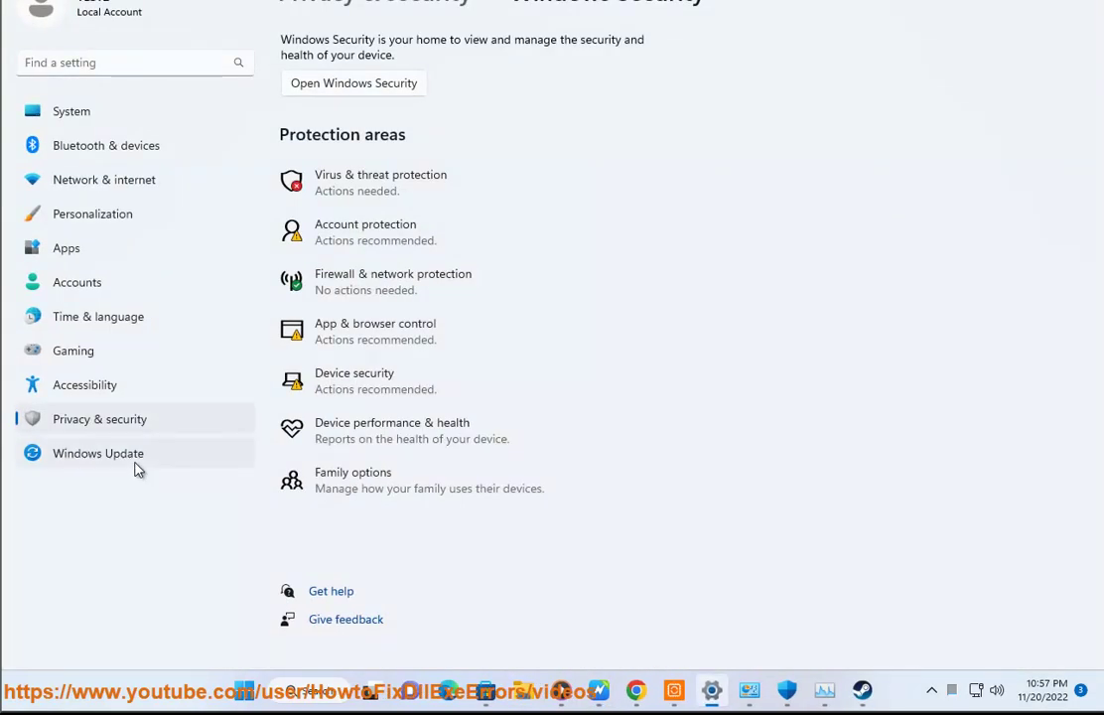
{"action": "left_click", "coordinate": [87, 117]}
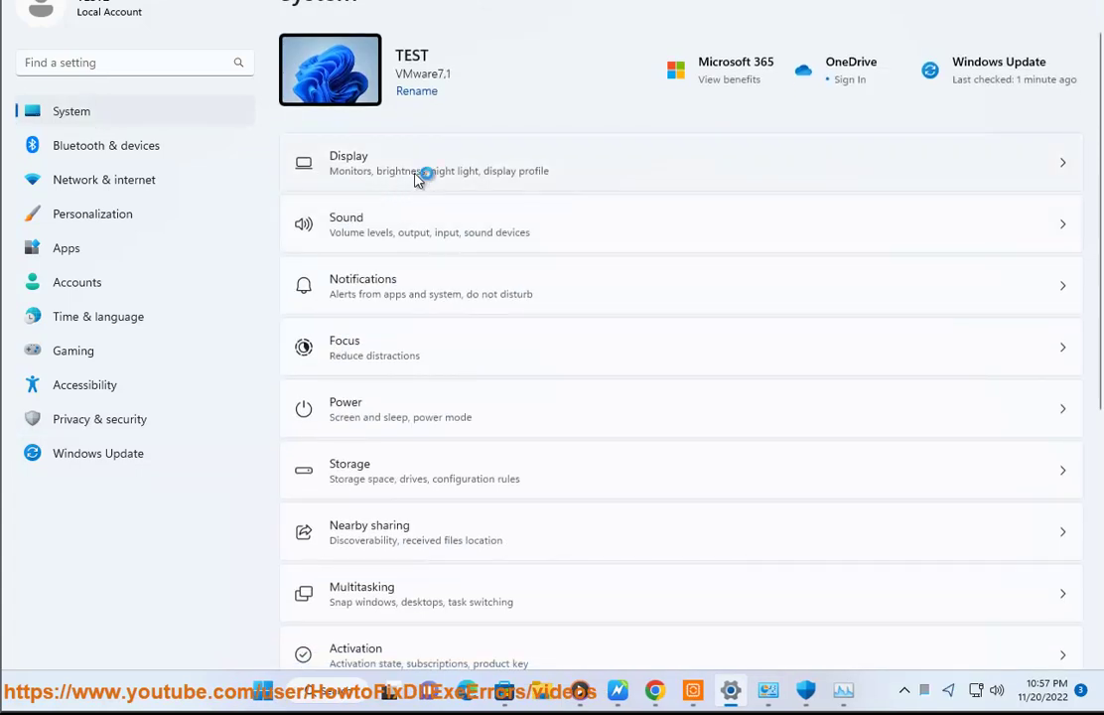
{"action": "left_click", "coordinate": [424, 175]}
{"action": "left_click", "coordinate": [433, 623]}
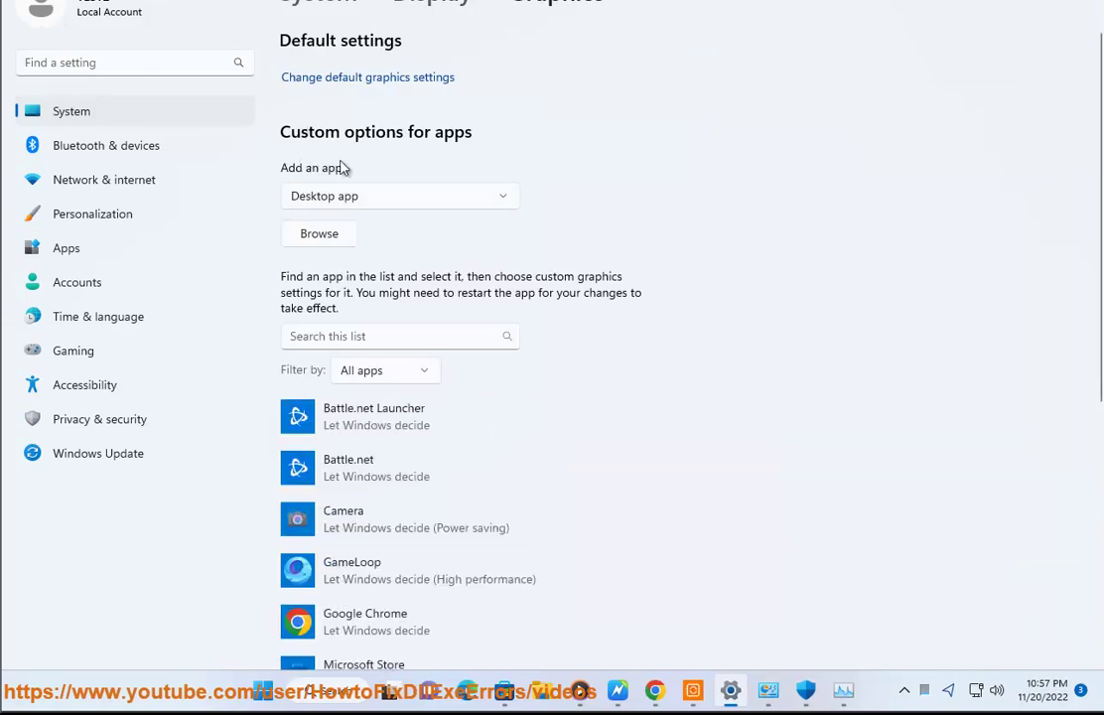
{"action": "left_click", "coordinate": [318, 234]}
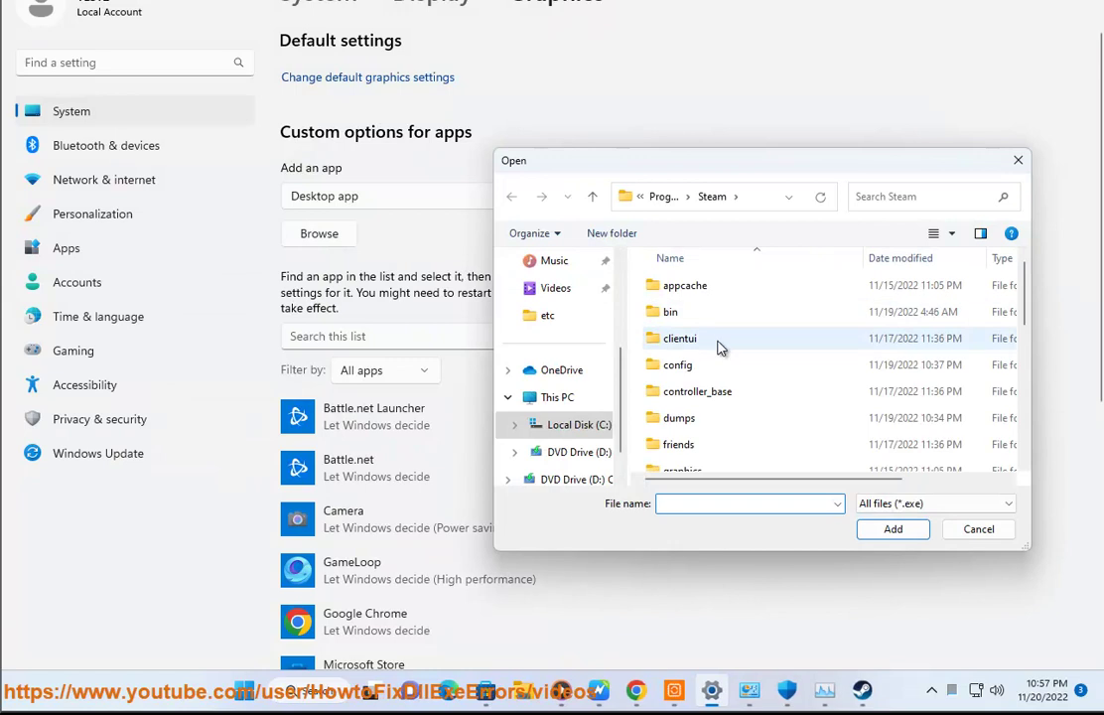
{"action": "scroll", "coordinate": [722, 448], "scroll_direction": "down", "scroll_amount": 5}
{"action": "scroll", "coordinate": [722, 448], "scroll_direction": "down", "scroll_amount": 1}
{"action": "left_click", "coordinate": [702, 353]}
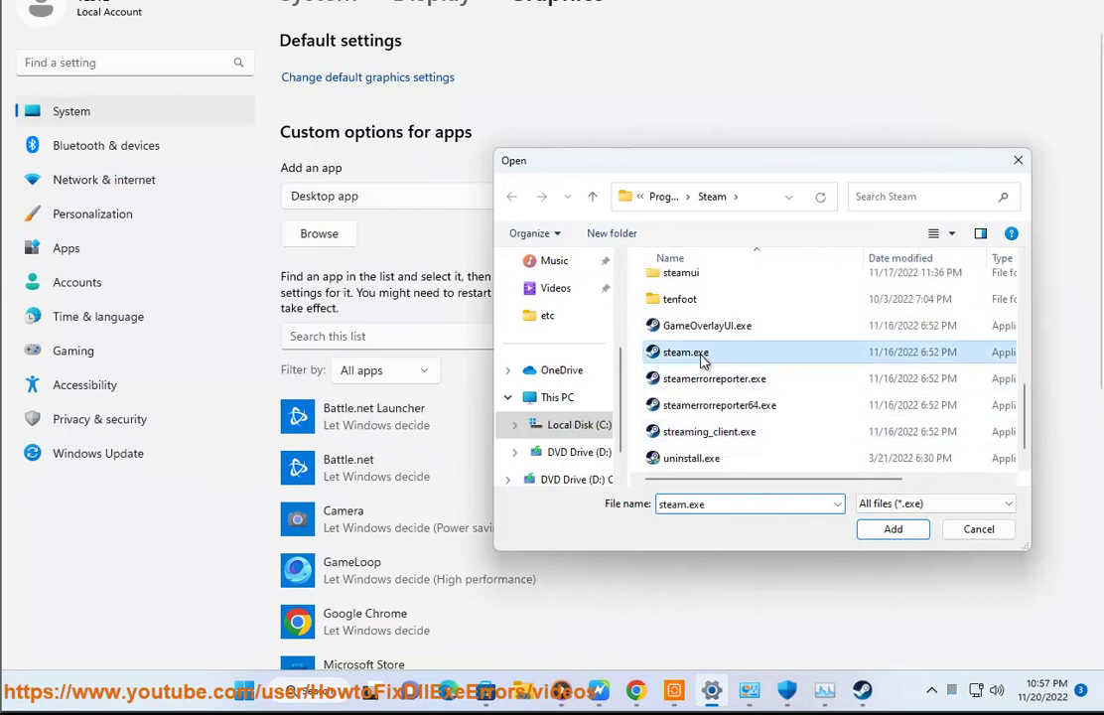
{"action": "left_click", "coordinate": [894, 529]}
View the graphics preference options for Steam and cancel without changes
{"action": "scroll", "coordinate": [424, 444], "scroll_direction": "down", "scroll_amount": 4}
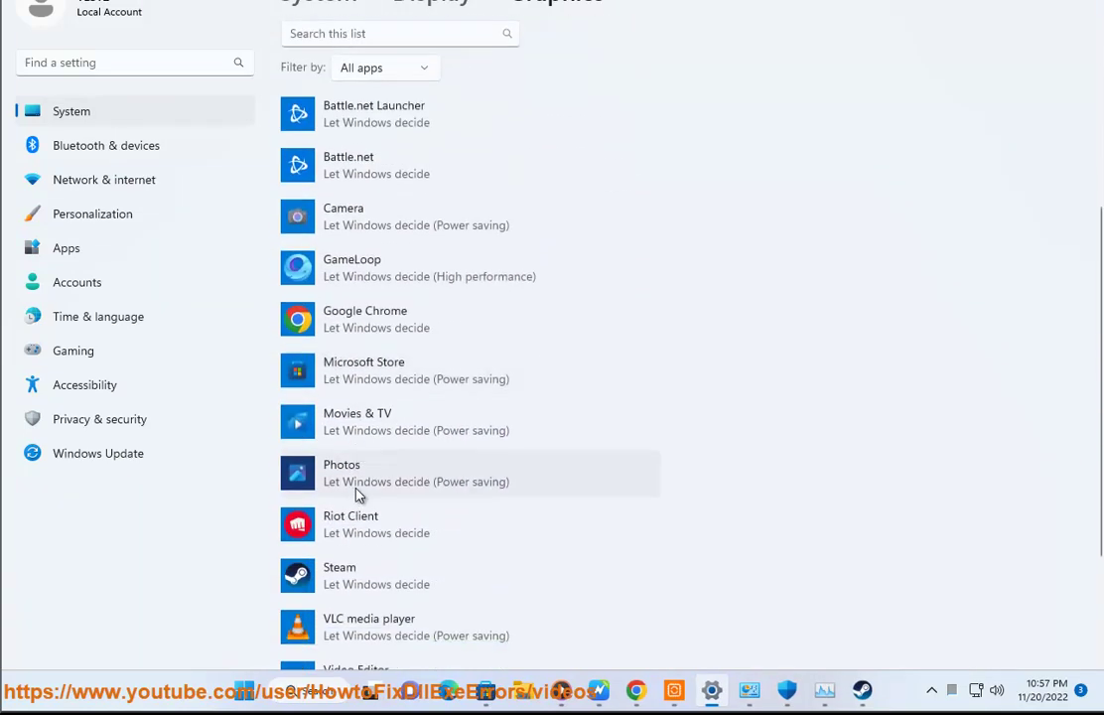
{"action": "left_click", "coordinate": [364, 514]}
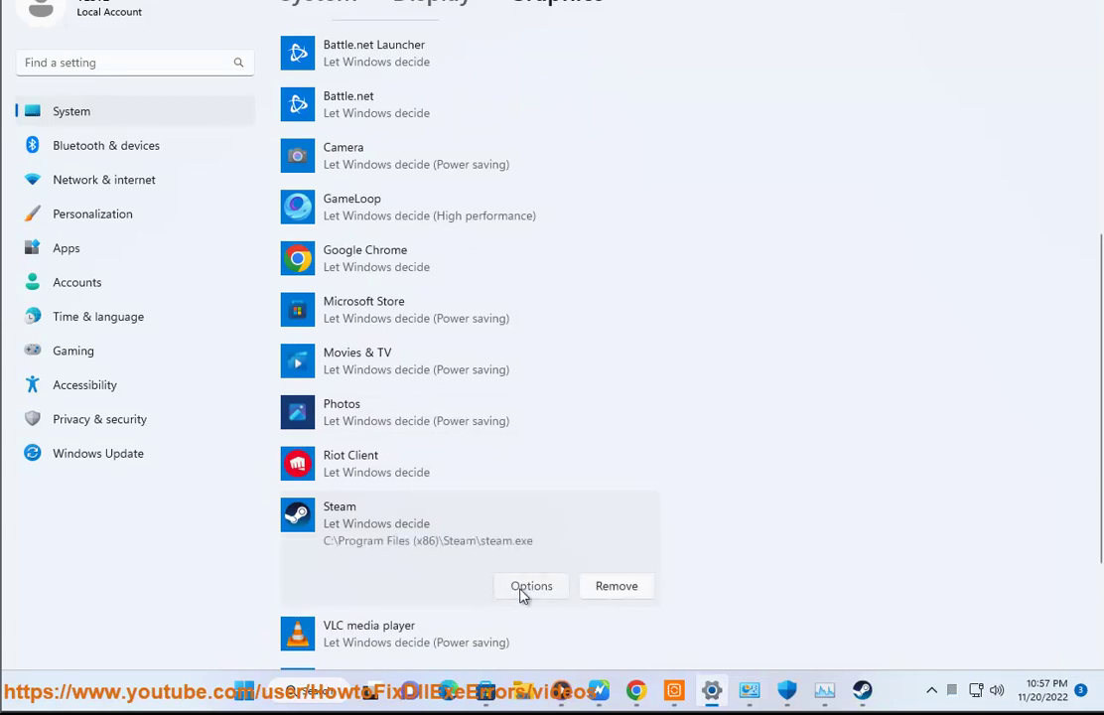
{"action": "left_click", "coordinate": [520, 586]}
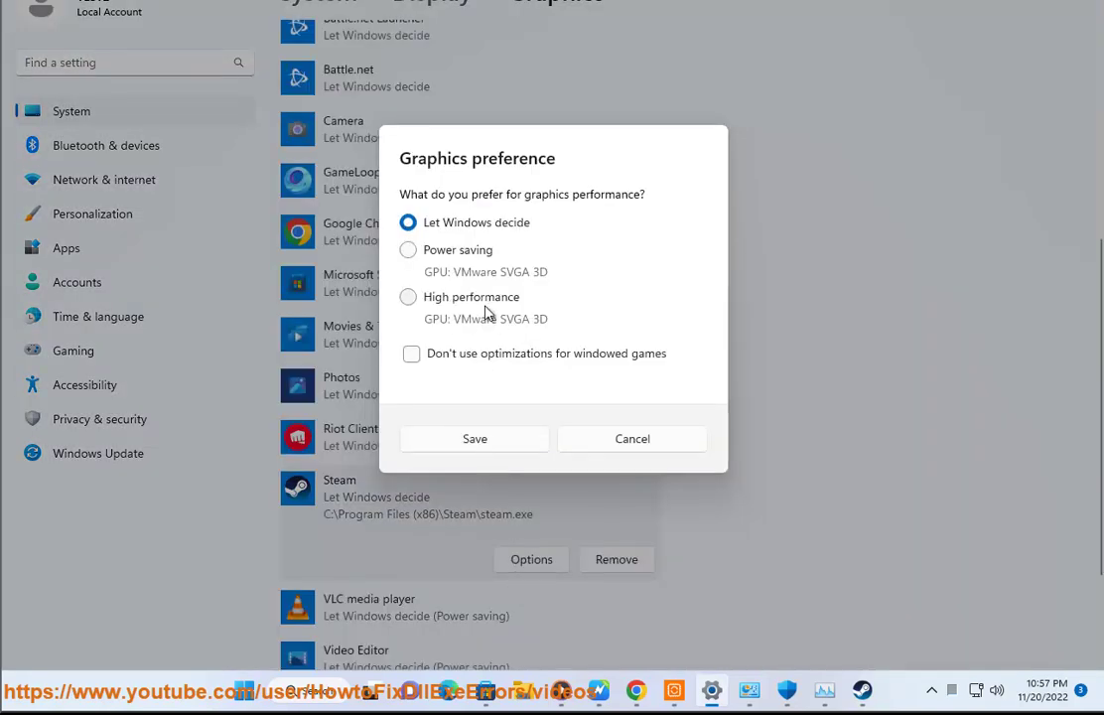
{"action": "left_click", "coordinate": [638, 441]}
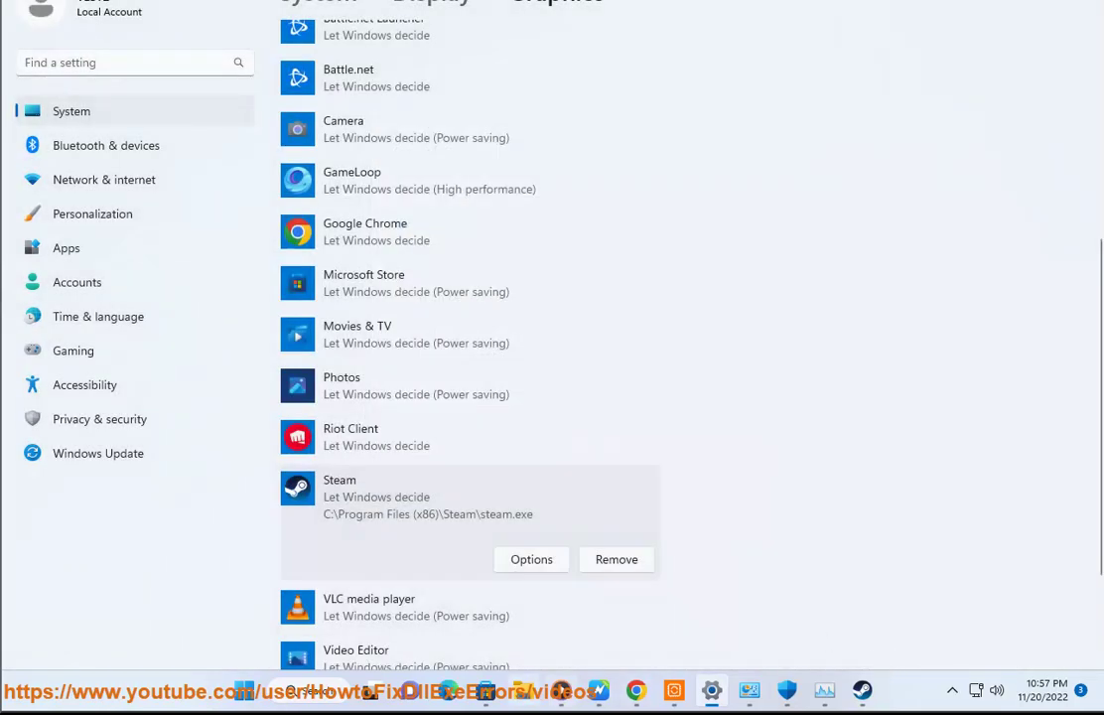
Switch to Avast Driver Updater and scan again for outdated drivers
{"action": "left_click", "coordinate": [674, 690]}
{"action": "left_click", "coordinate": [137, 95]}
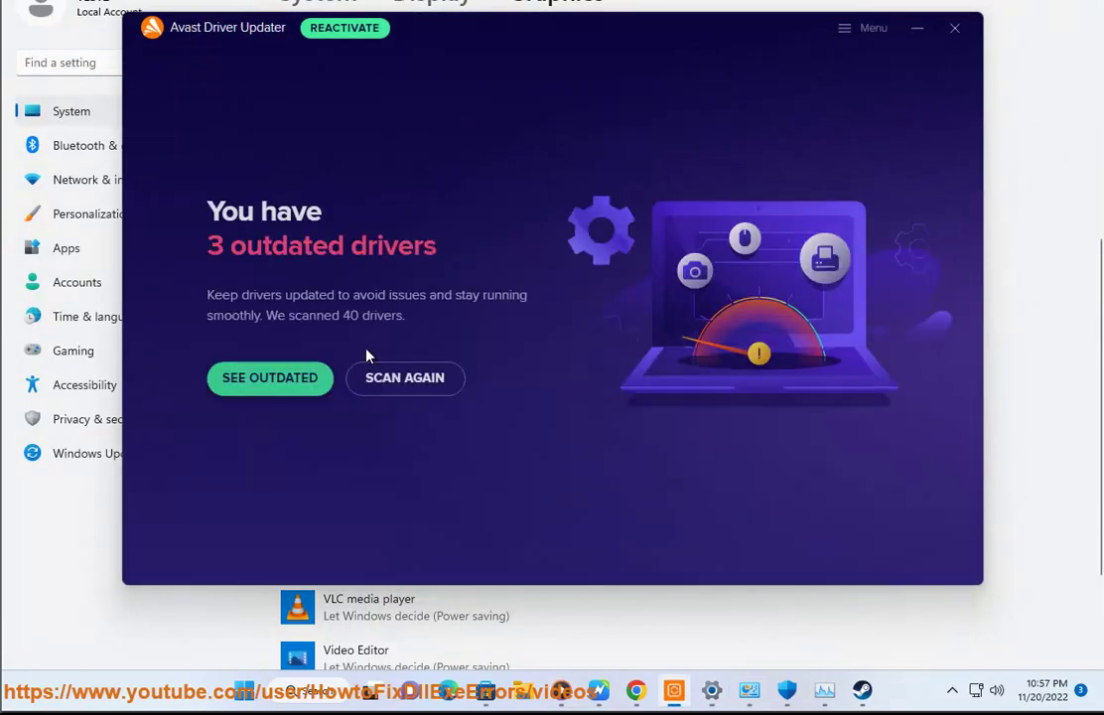
{"action": "left_click", "coordinate": [387, 383]}
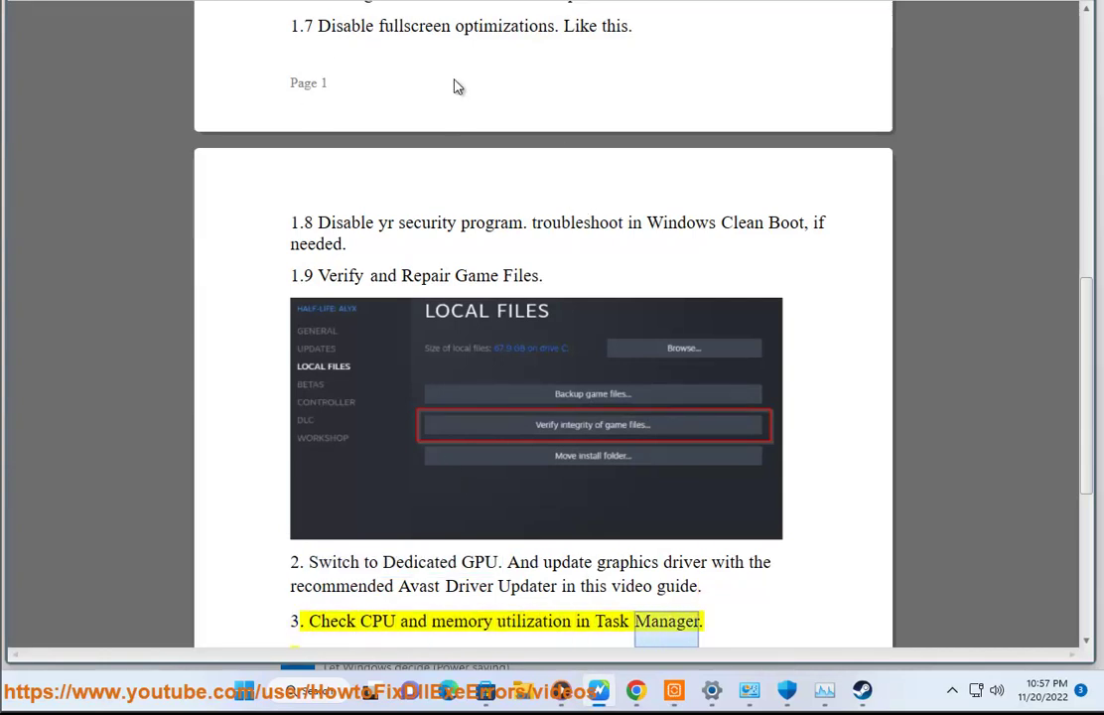
In Task Manager's process details, view the priority choices and processor affinity for Battle.net.exe and cancel without changes
{"action": "left_click", "coordinate": [829, 690]}
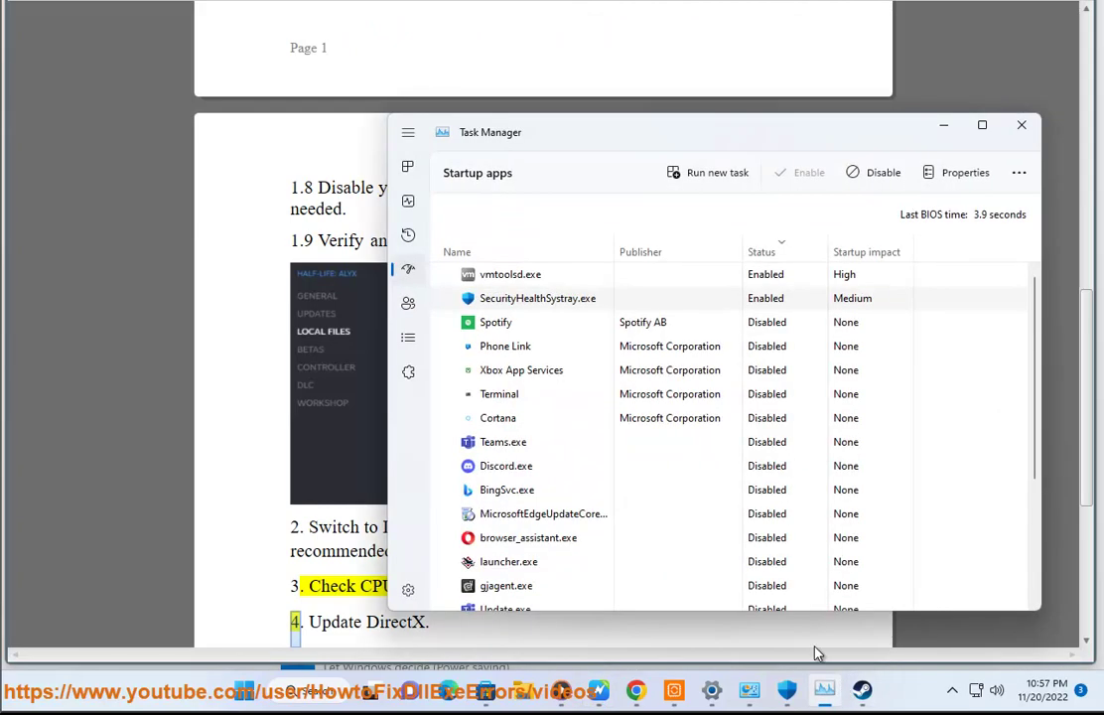
{"action": "left_click", "coordinate": [408, 337]}
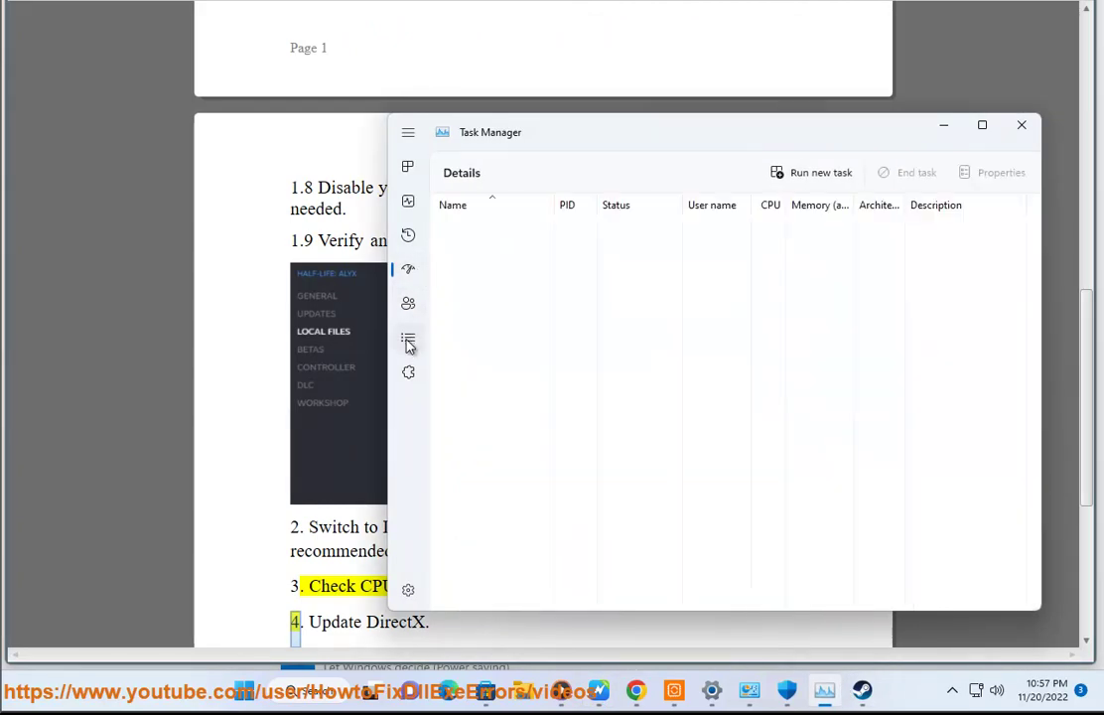
{"action": "right_click", "coordinate": [477, 342]}
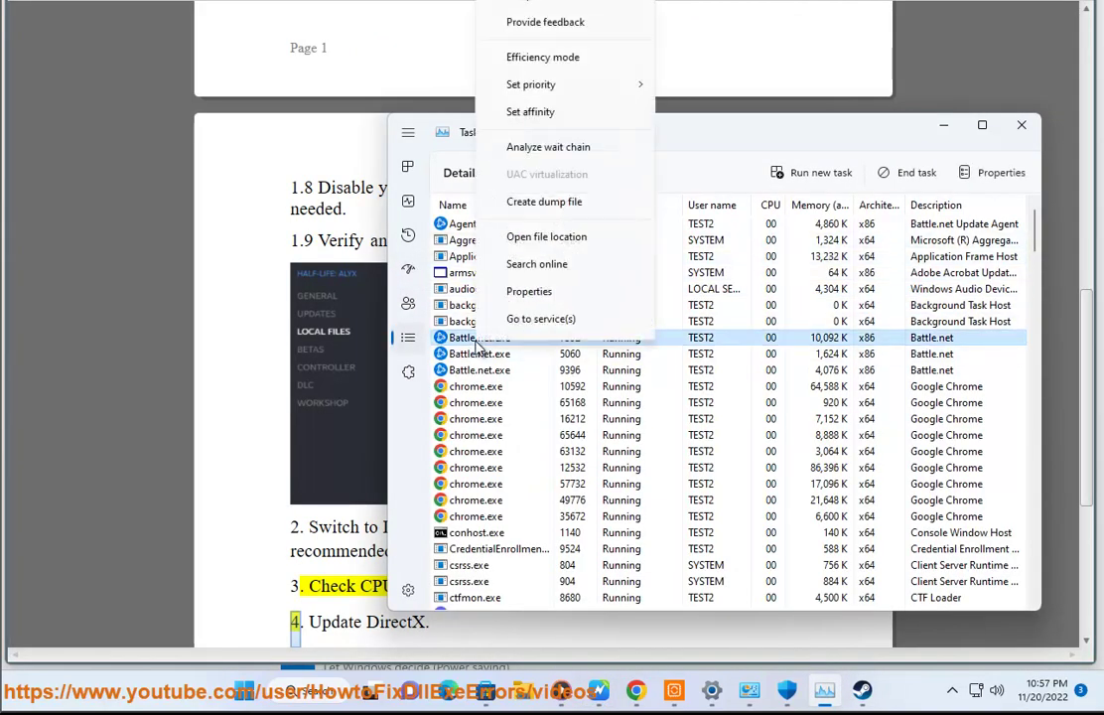
{"action": "mouse_move", "coordinate": [477, 88]}
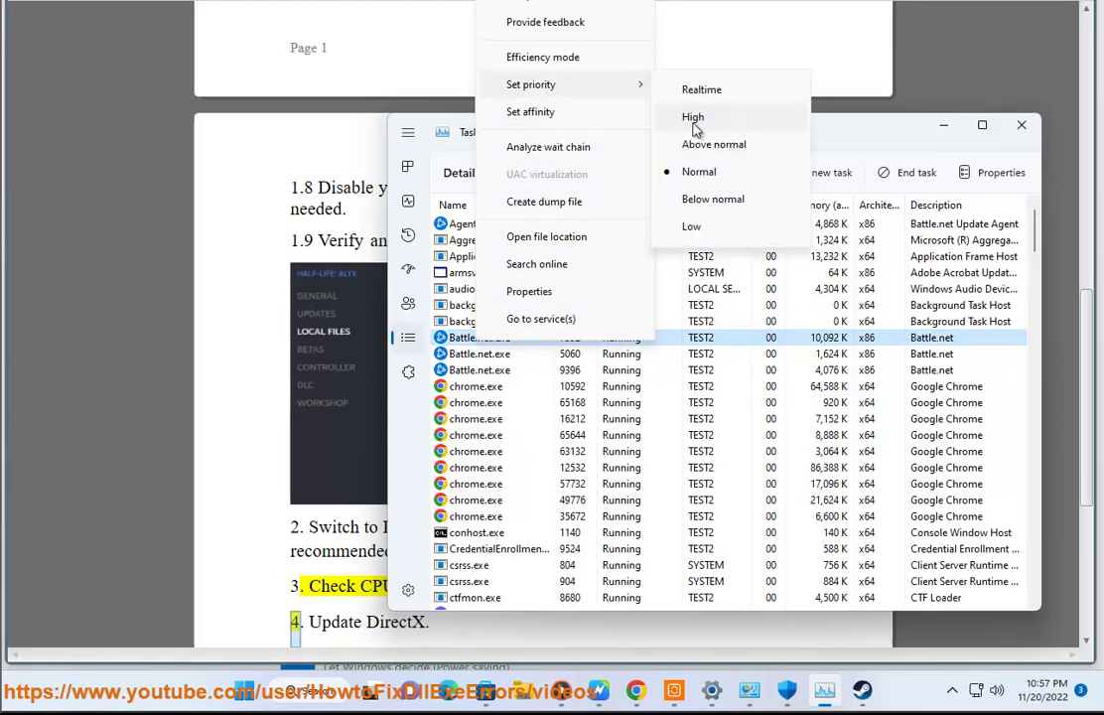
{"action": "left_click", "coordinate": [582, 115]}
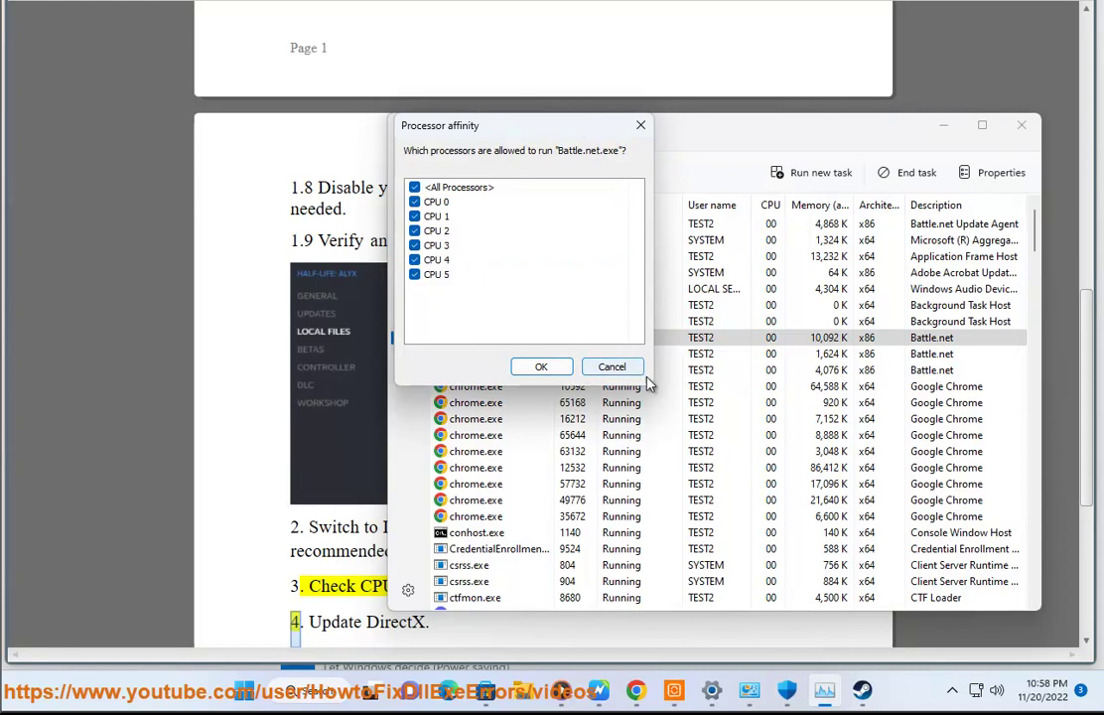
{"action": "left_click", "coordinate": [611, 366]}
{"action": "left_click", "coordinate": [556, 562]}
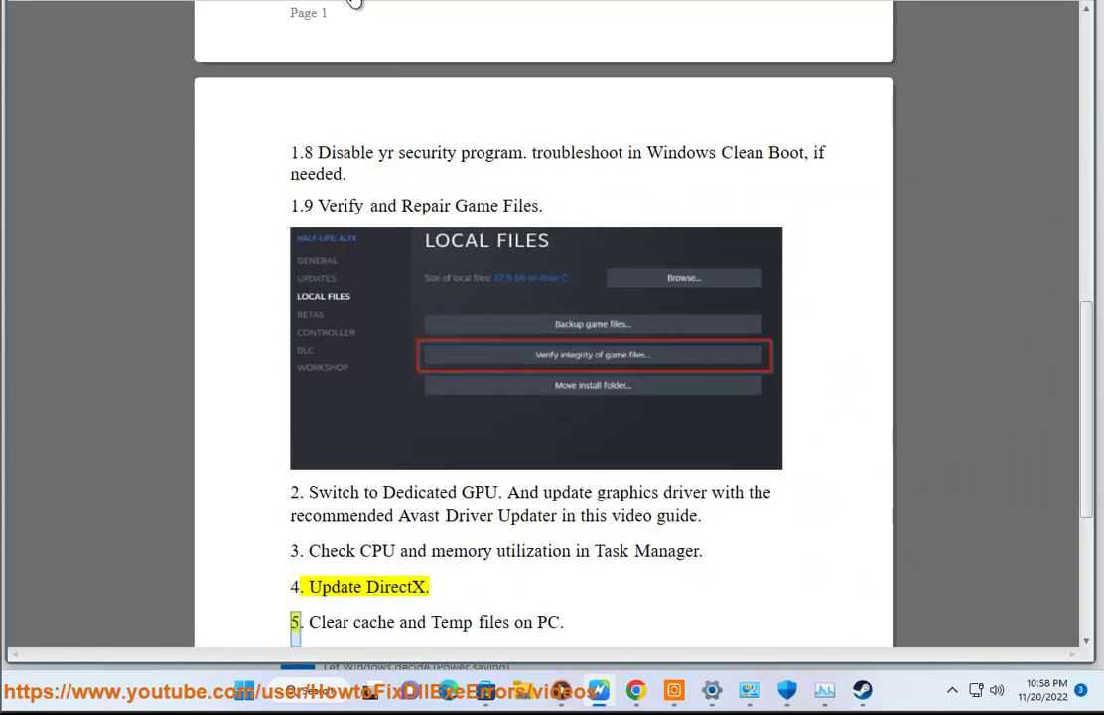
Switch to Chrome and search Google for "latest directx"
{"action": "left_click", "coordinate": [636, 690]}
{"action": "left_click_drag", "start_coordinate": [360, 139], "coordinate": [201, 148]}
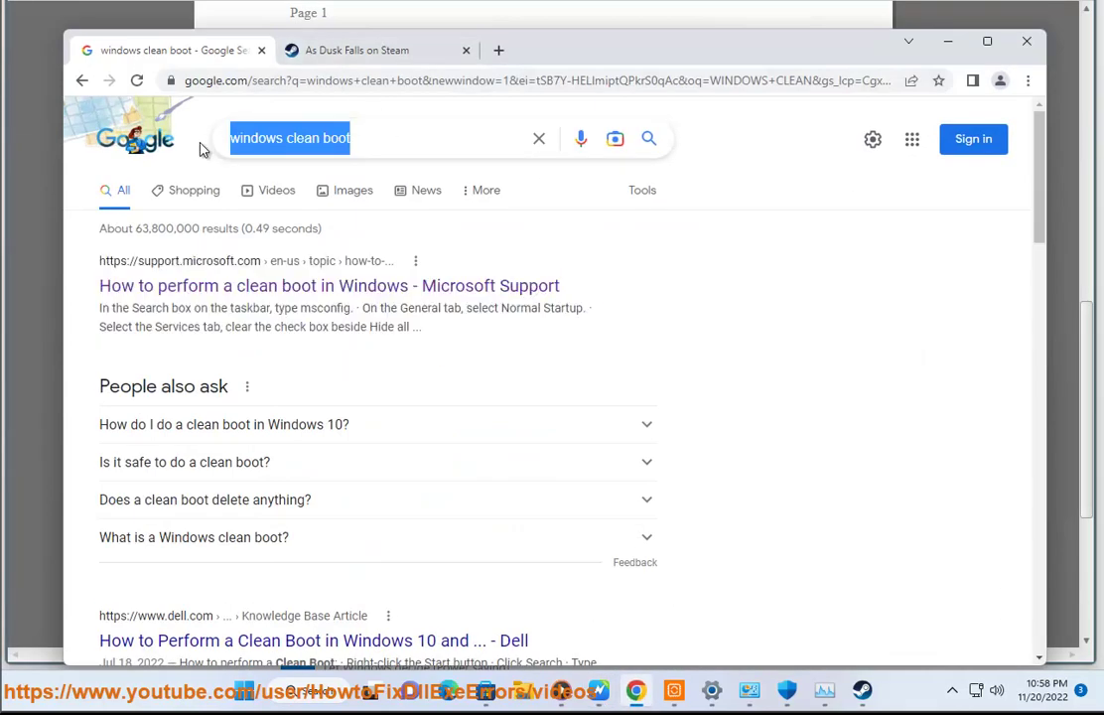
{"action": "type", "text": "LA"}
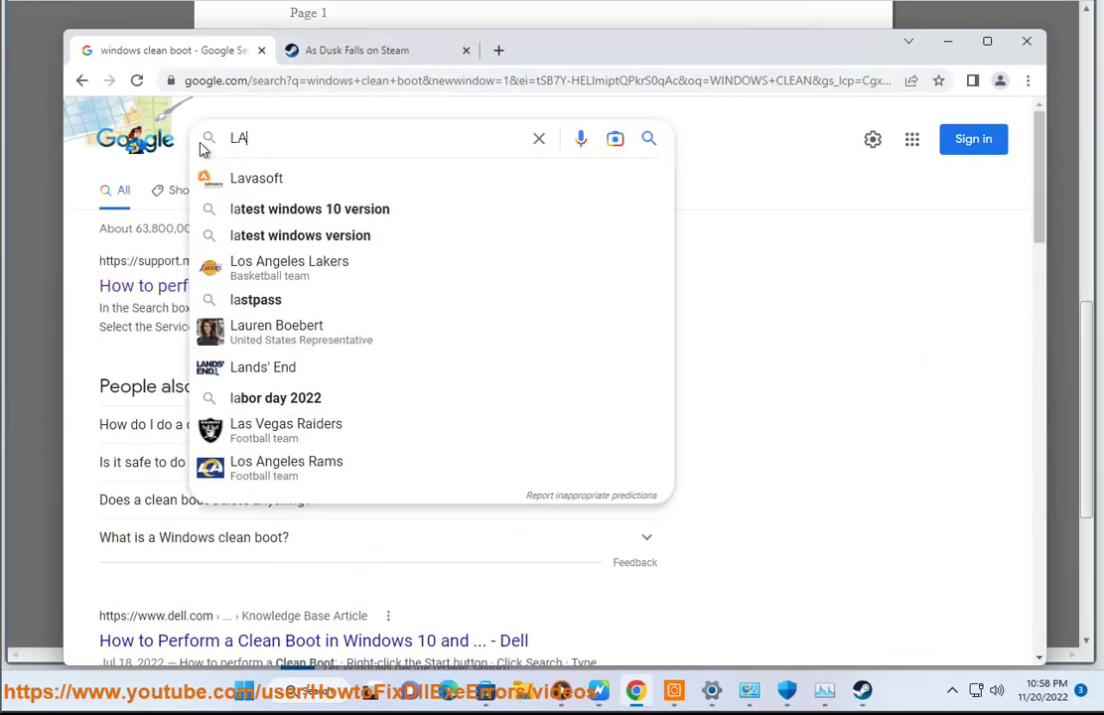
{"action": "type", "text": "TEST D"}
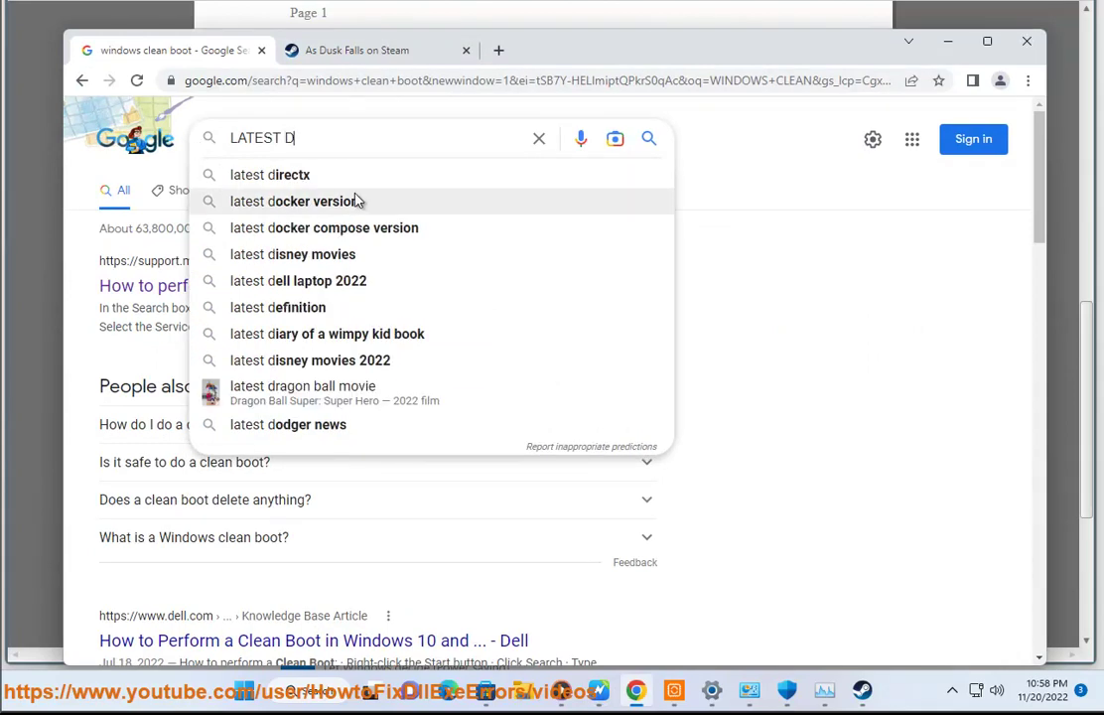
{"action": "left_click", "coordinate": [356, 186]}
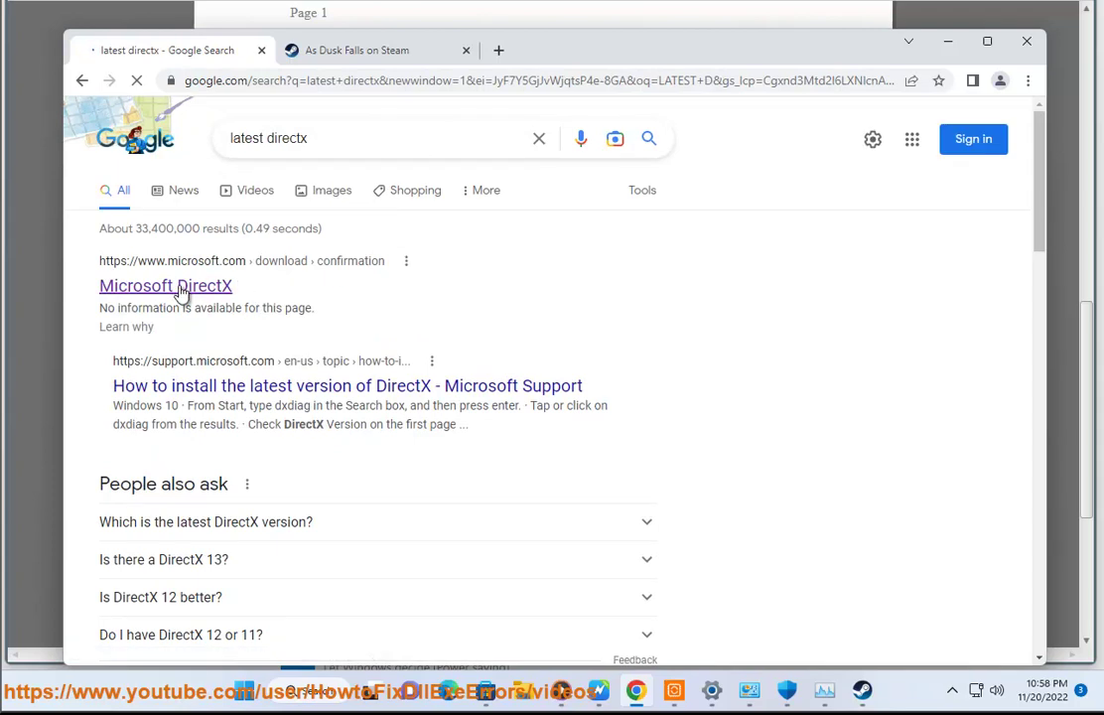
Run dxwebsetup (3).exe from the Downloads folder, show its details in the User Account Control request, and allow it to make changes
{"action": "key", "text": "super+e"}
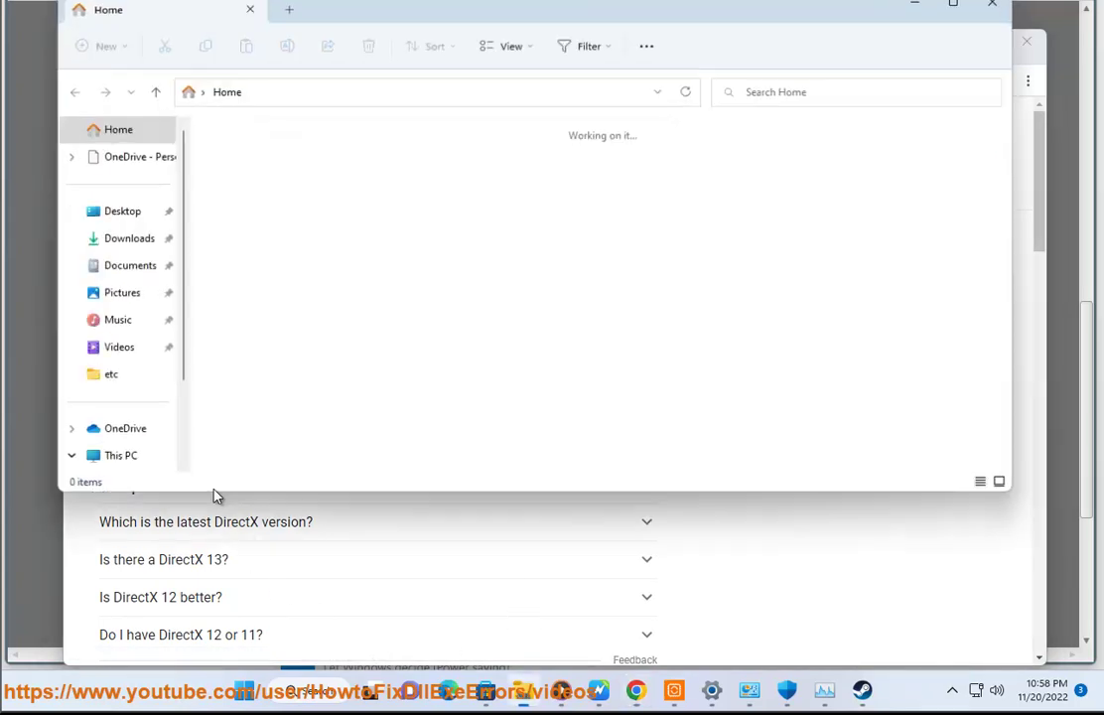
{"action": "left_click", "coordinate": [112, 240]}
{"action": "left_click", "coordinate": [274, 282]}
{"action": "double_click", "coordinate": [276, 285]}
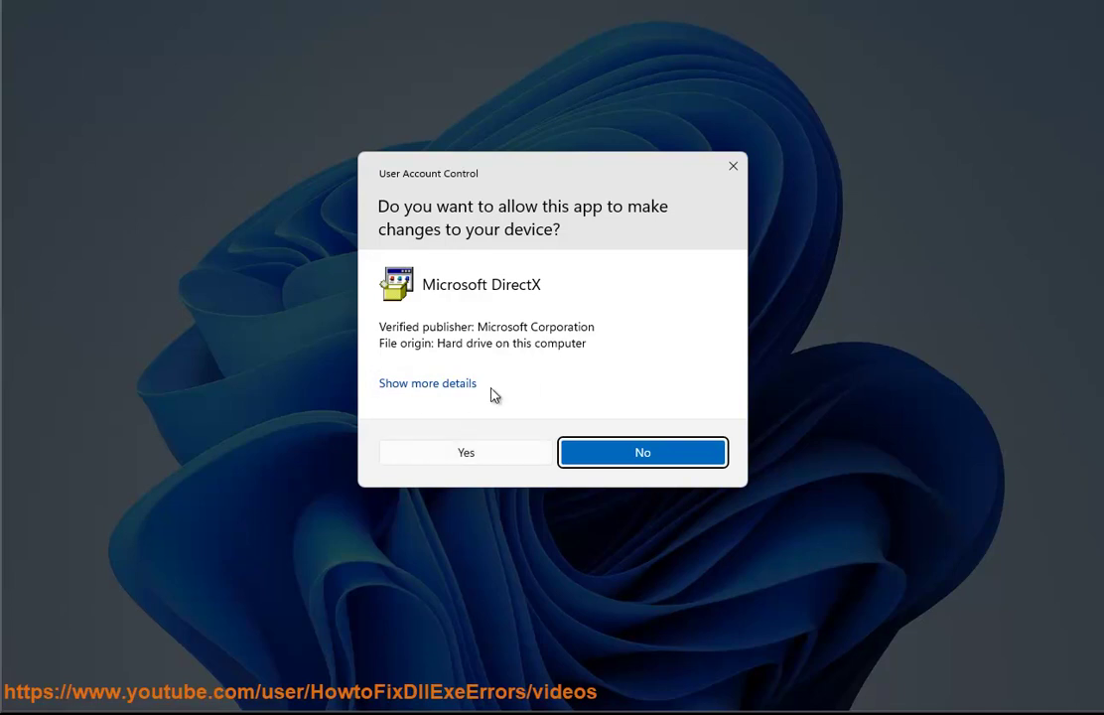
{"action": "left_click", "coordinate": [434, 385]}
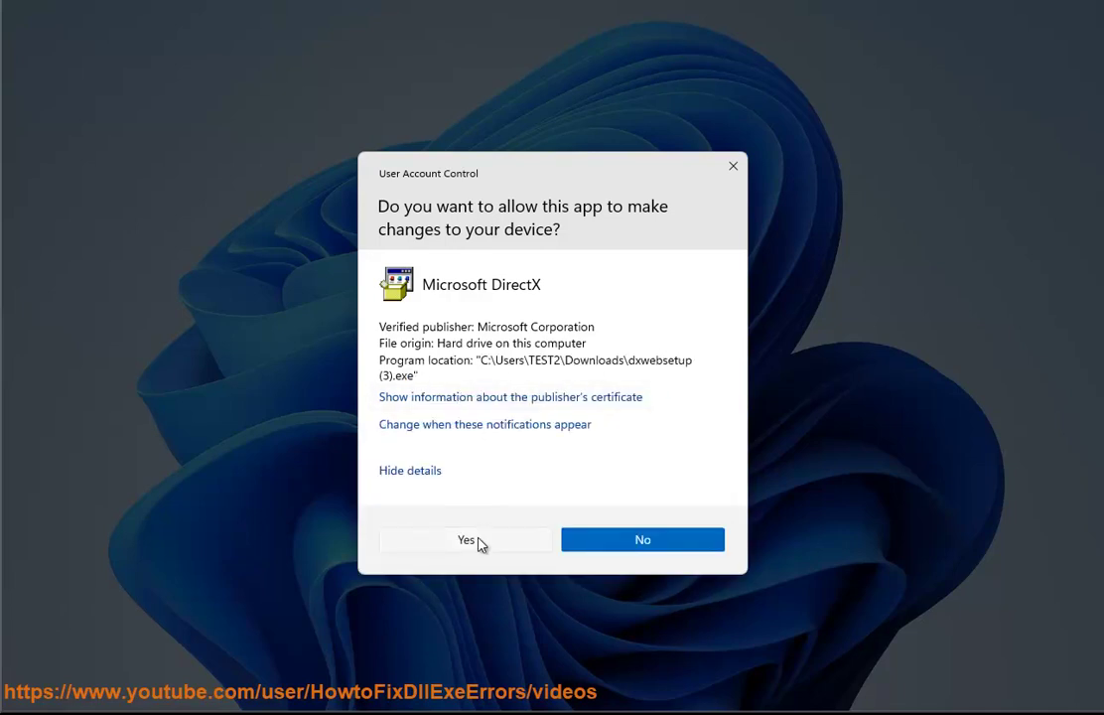
{"action": "left_click", "coordinate": [467, 541]}
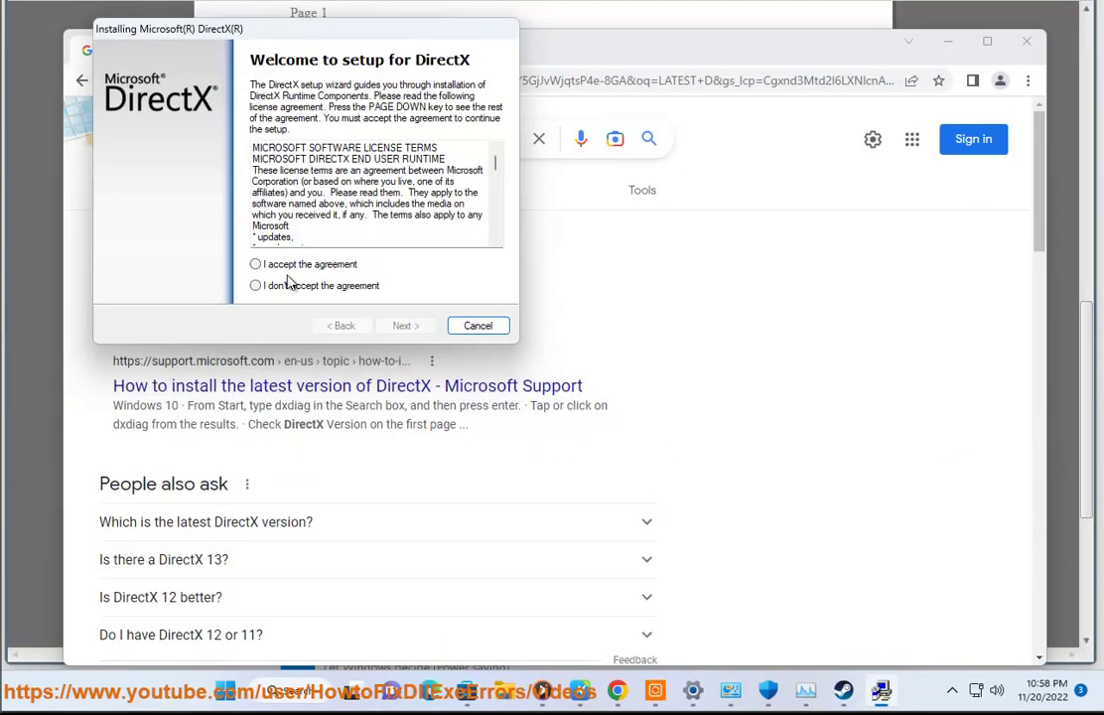
Accept the DirectX license agreement, proceed to the Bing Bar offer, and cancel the setup
{"action": "left_click", "coordinate": [260, 269]}
{"action": "left_click_drag", "start_coordinate": [374, 29], "coordinate": [796, 271]}
{"action": "left_click", "coordinate": [828, 568]}
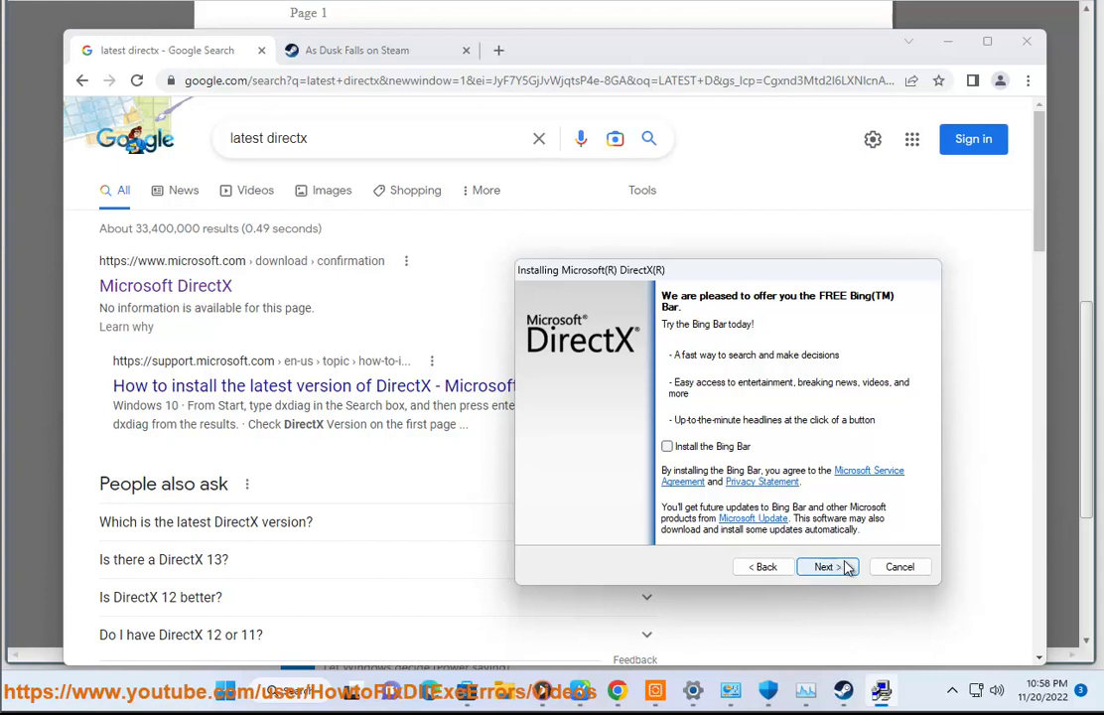
{"action": "left_click", "coordinate": [903, 567]}
{"action": "left_click", "coordinate": [948, 42]}
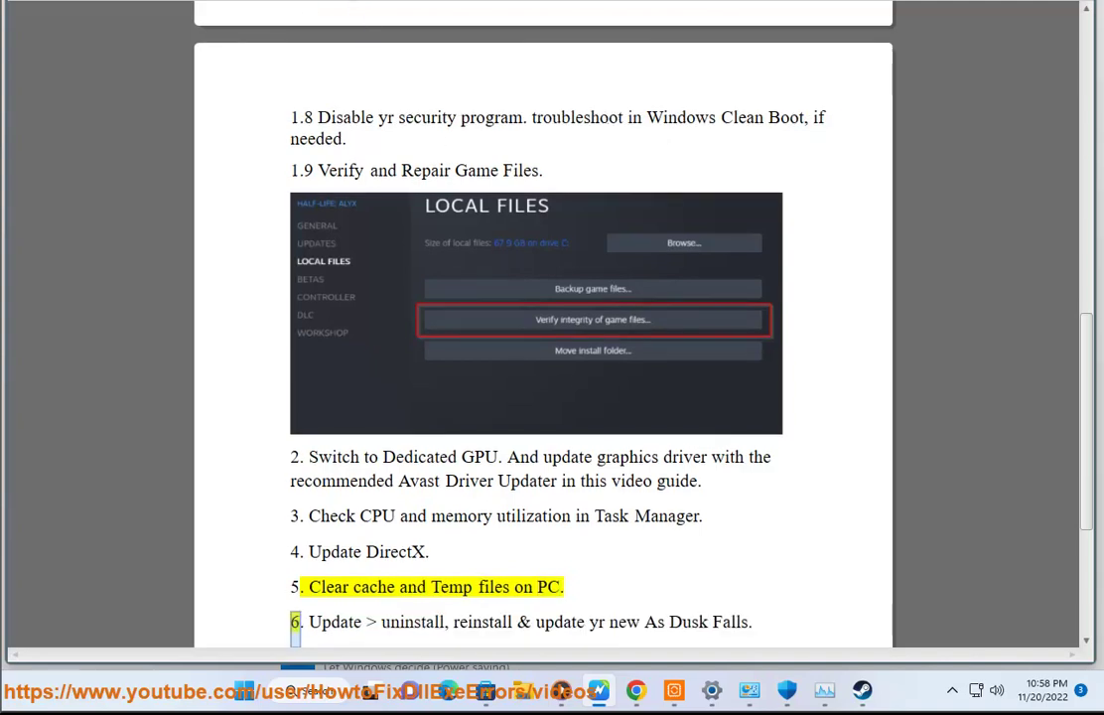
Switch to Windows Settings, review the removable temporary files under system storage, and return to the checklist document
{"action": "left_click", "coordinate": [711, 690]}
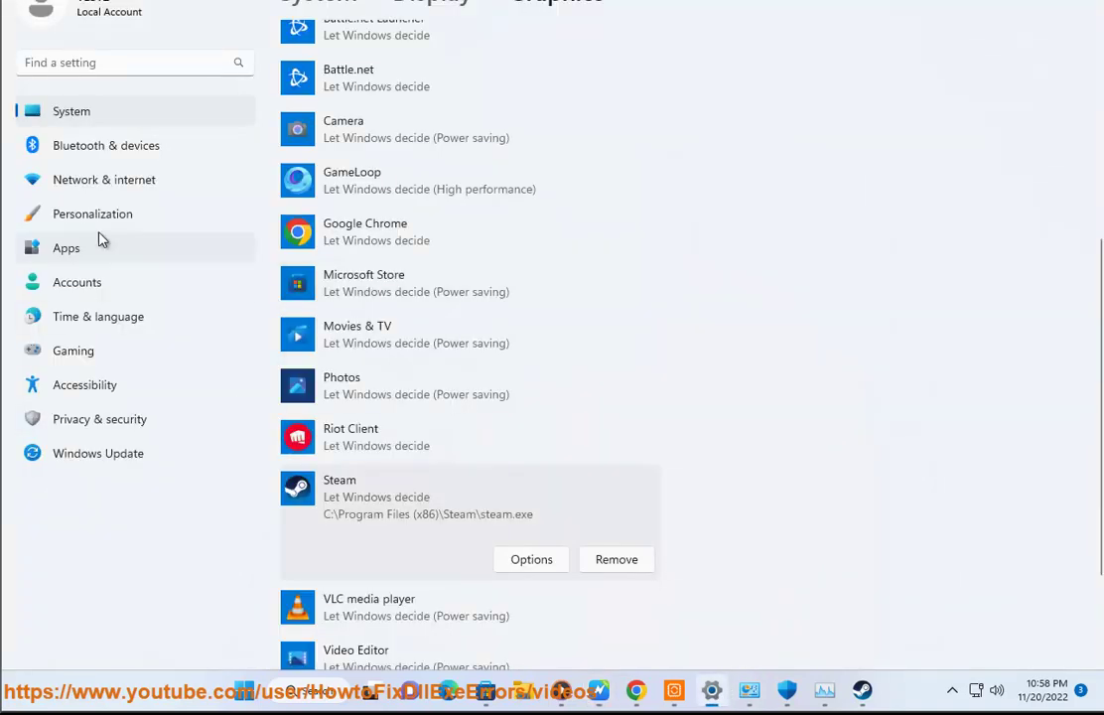
{"action": "left_click", "coordinate": [99, 110]}
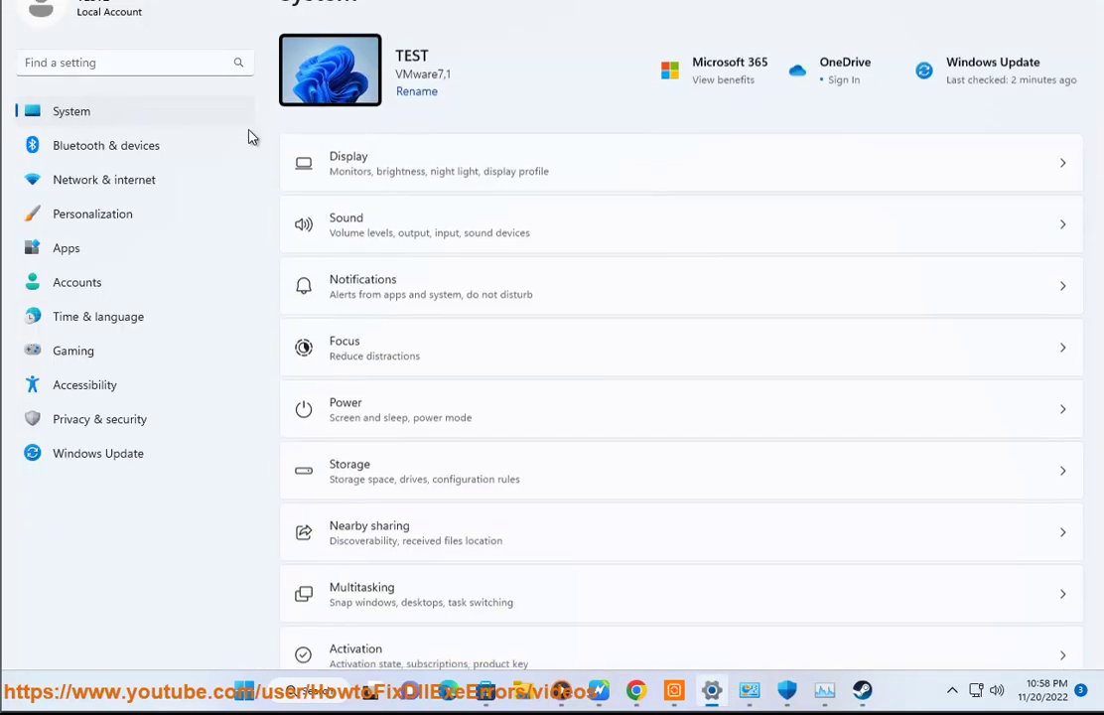
{"action": "left_click", "coordinate": [434, 450]}
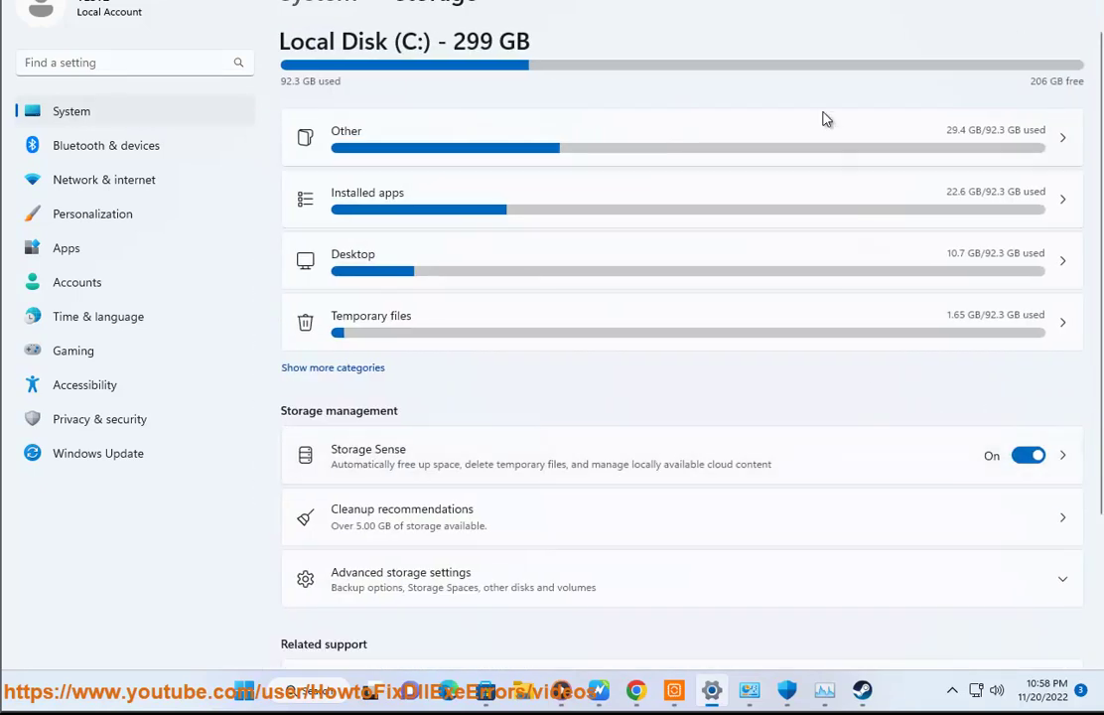
{"action": "left_click", "coordinate": [460, 311]}
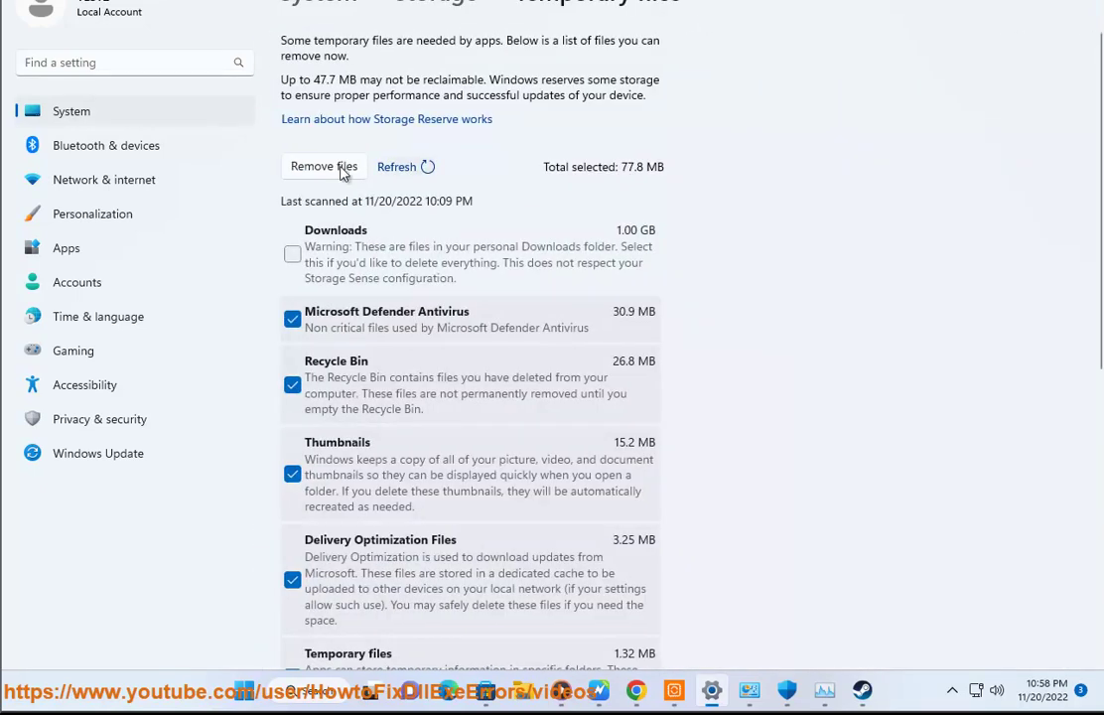
{"action": "scroll", "coordinate": [467, 347], "scroll_direction": "down", "scroll_amount": 4}
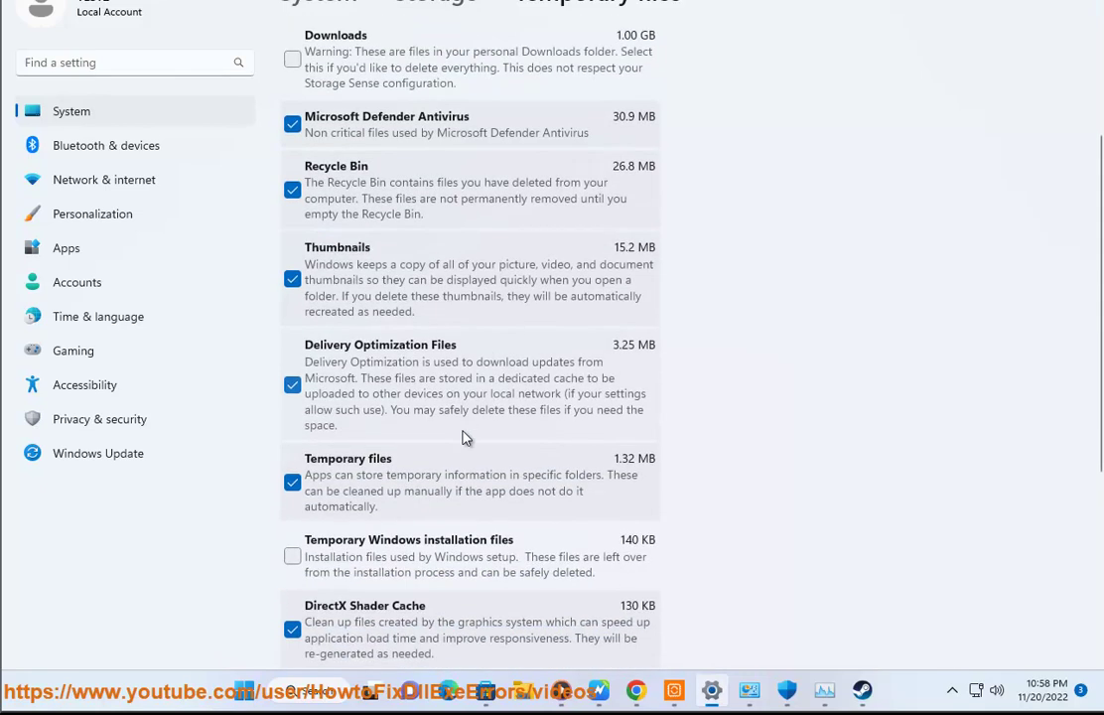
{"action": "scroll", "coordinate": [458, 384], "scroll_direction": "up", "scroll_amount": 4}
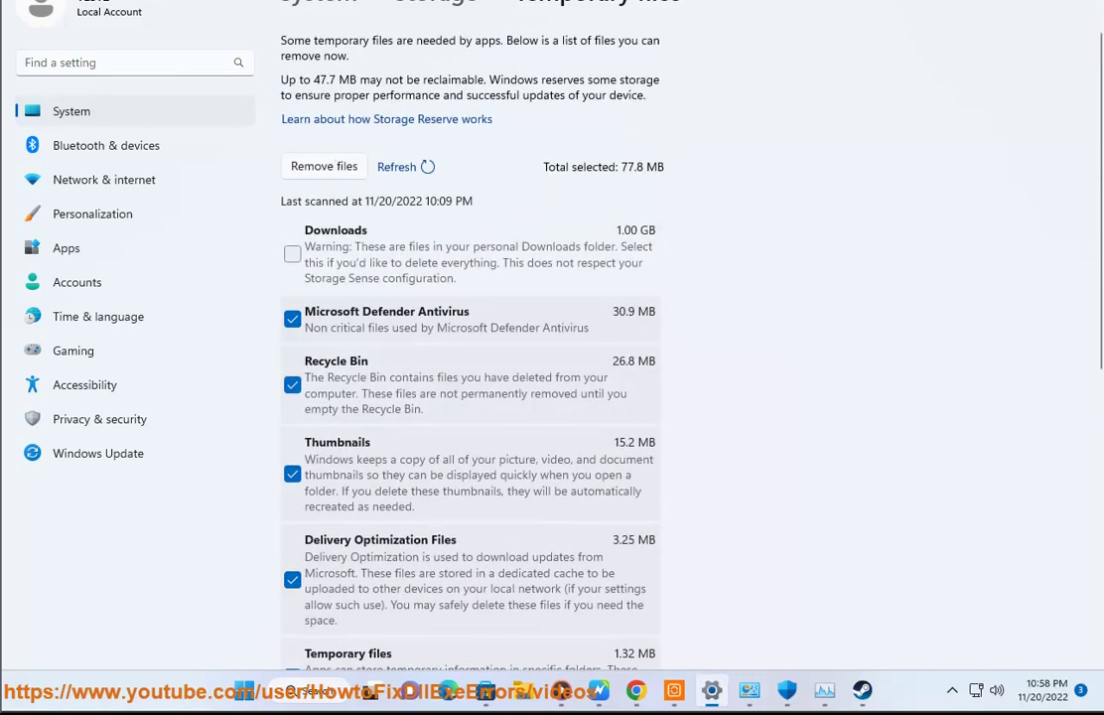
{"action": "key", "text": "alt+Tab"}
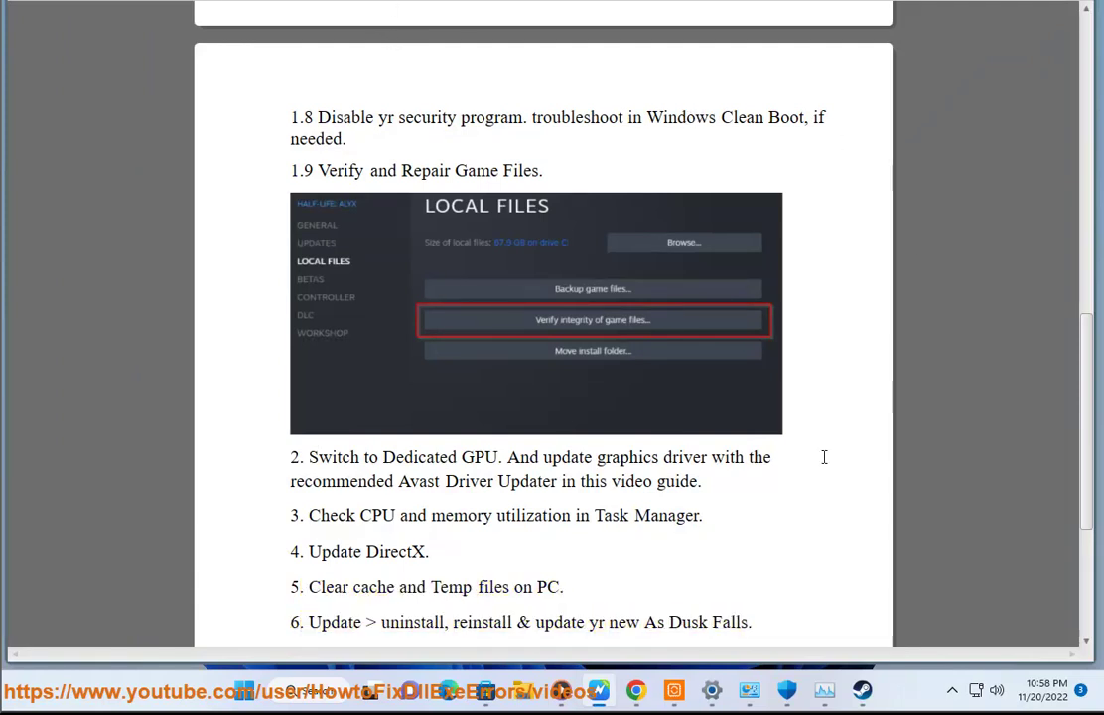
Switch to the As Dusk Falls Steam page in Chrome, choose a birth year at the age check, and try to view the page
{"action": "left_click", "coordinate": [724, 617]}
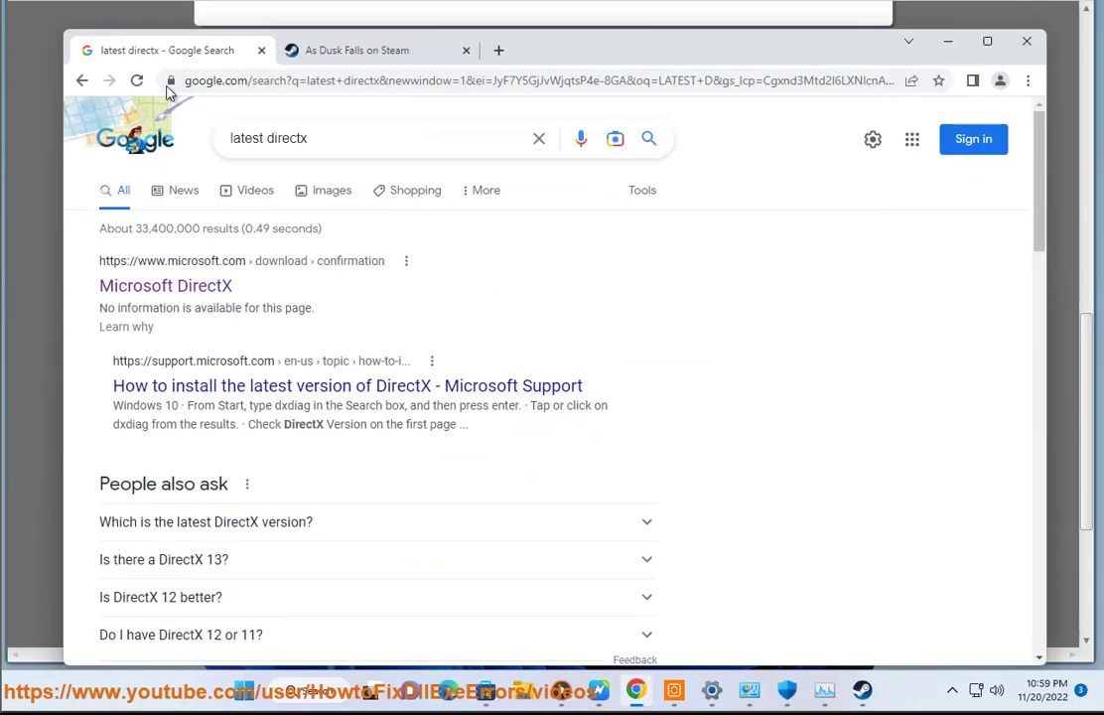
{"action": "left_click", "coordinate": [316, 52]}
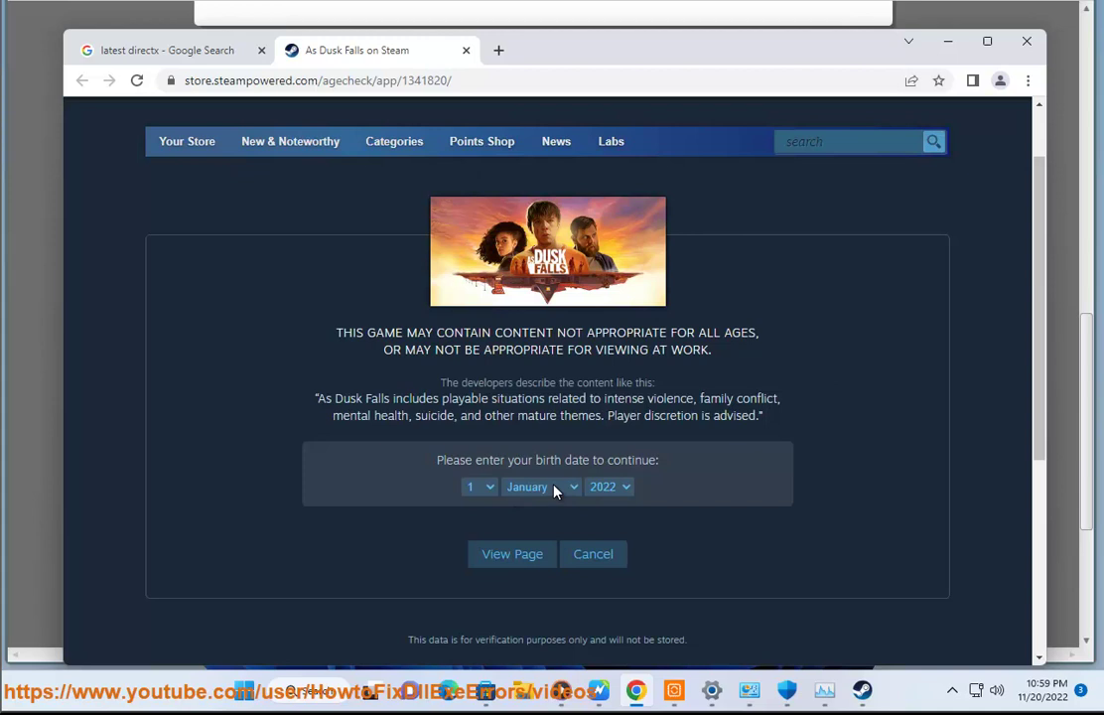
{"action": "left_click", "coordinate": [607, 487]}
{"action": "scroll", "coordinate": [606, 441], "scroll_direction": "up", "scroll_amount": 9}
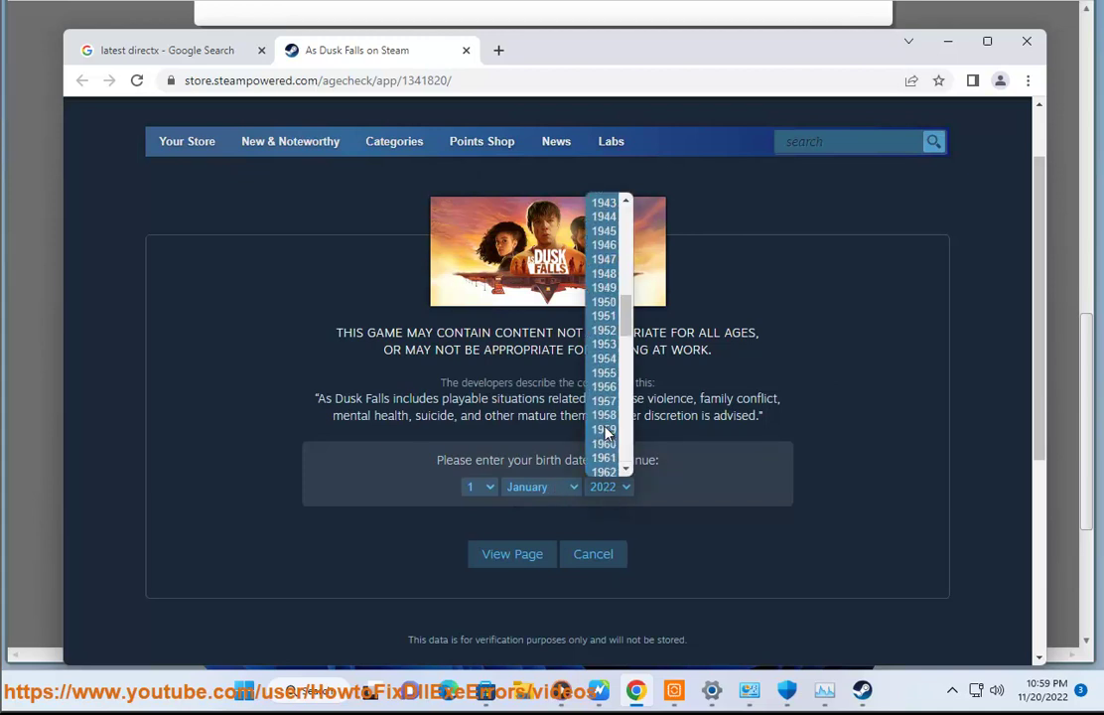
{"action": "scroll", "coordinate": [609, 432], "scroll_direction": "down", "scroll_amount": 9}
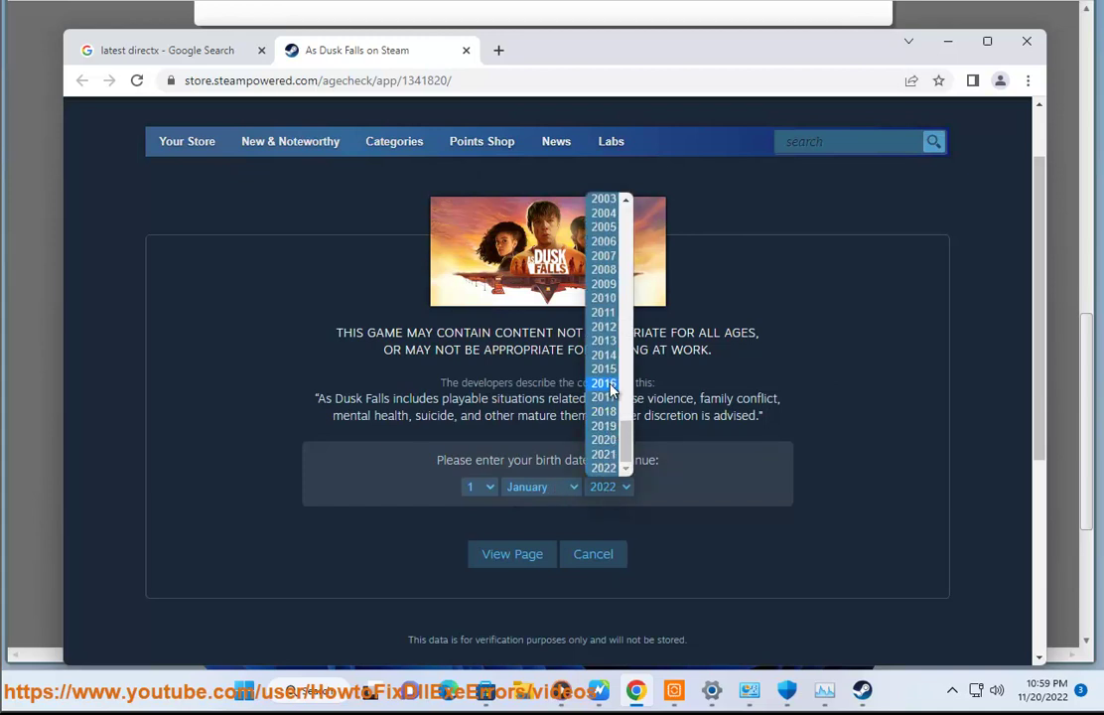
{"action": "left_click", "coordinate": [604, 383]}
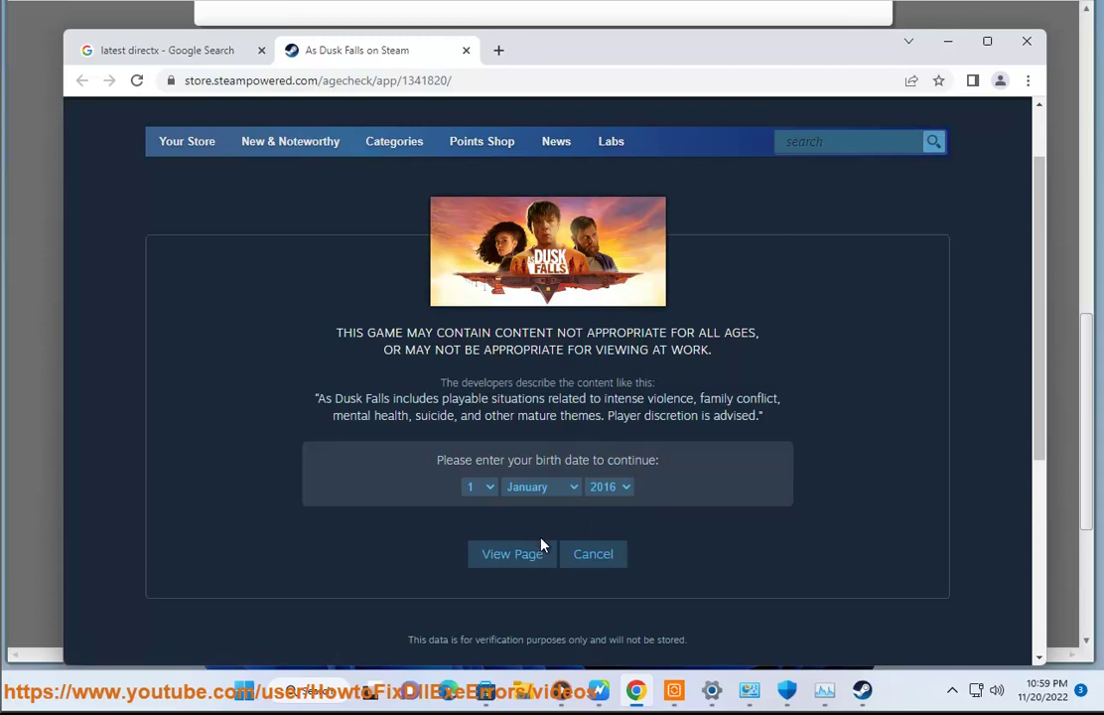
{"action": "left_click", "coordinate": [540, 548]}
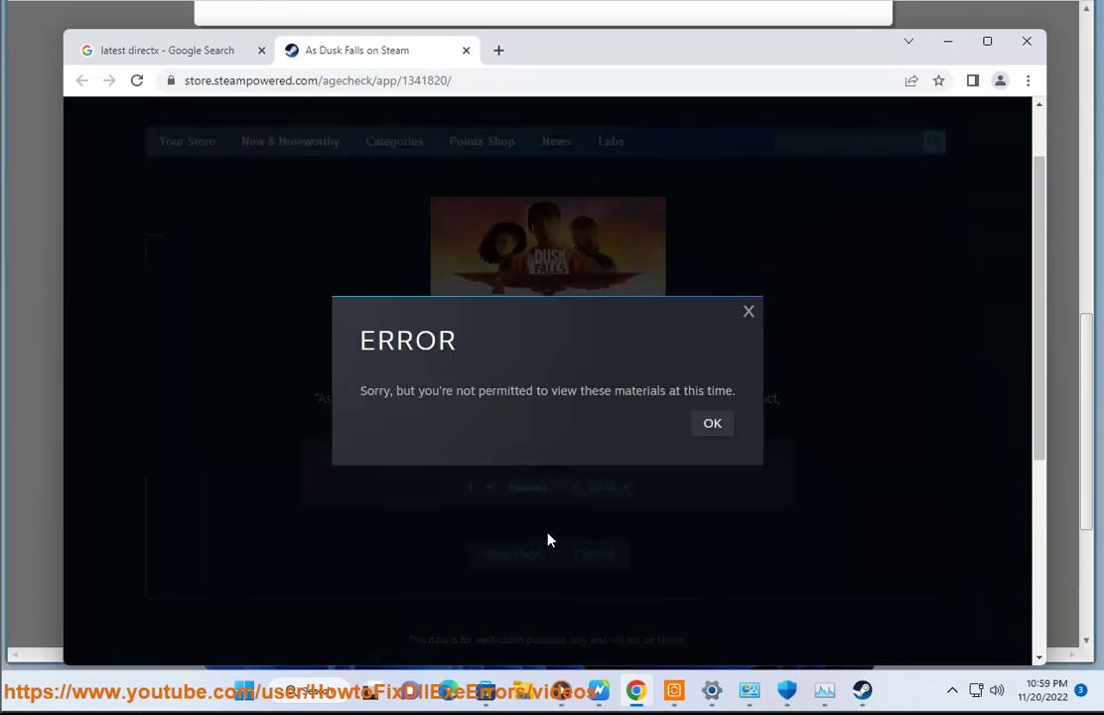
{"action": "left_click", "coordinate": [713, 425]}
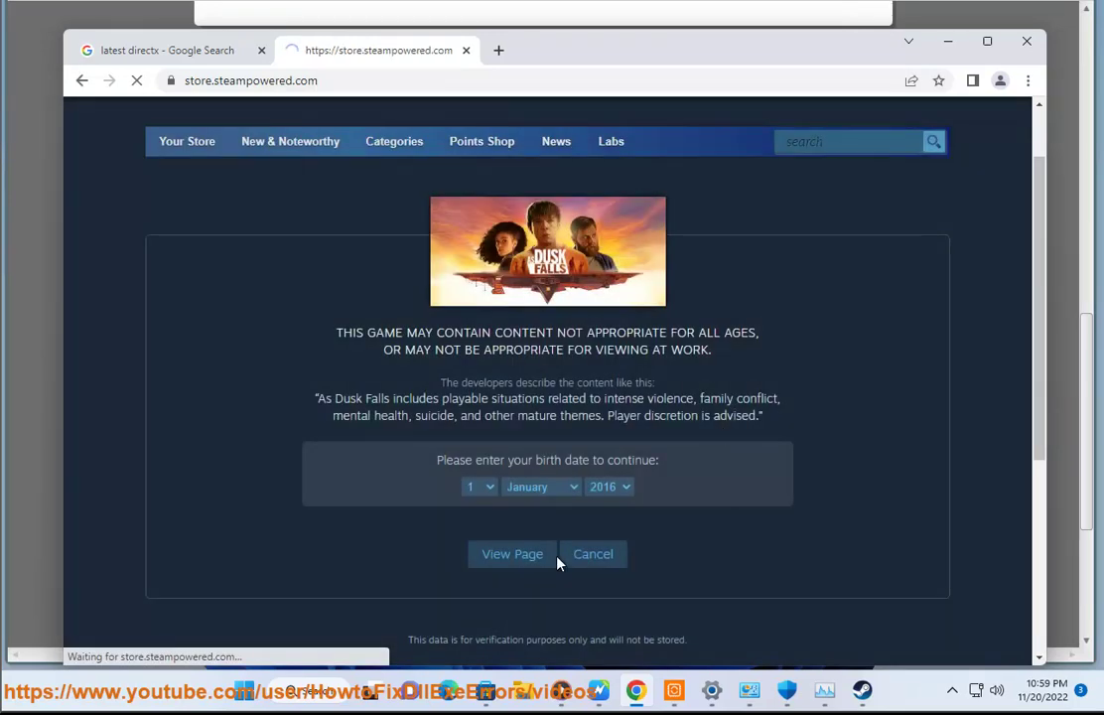